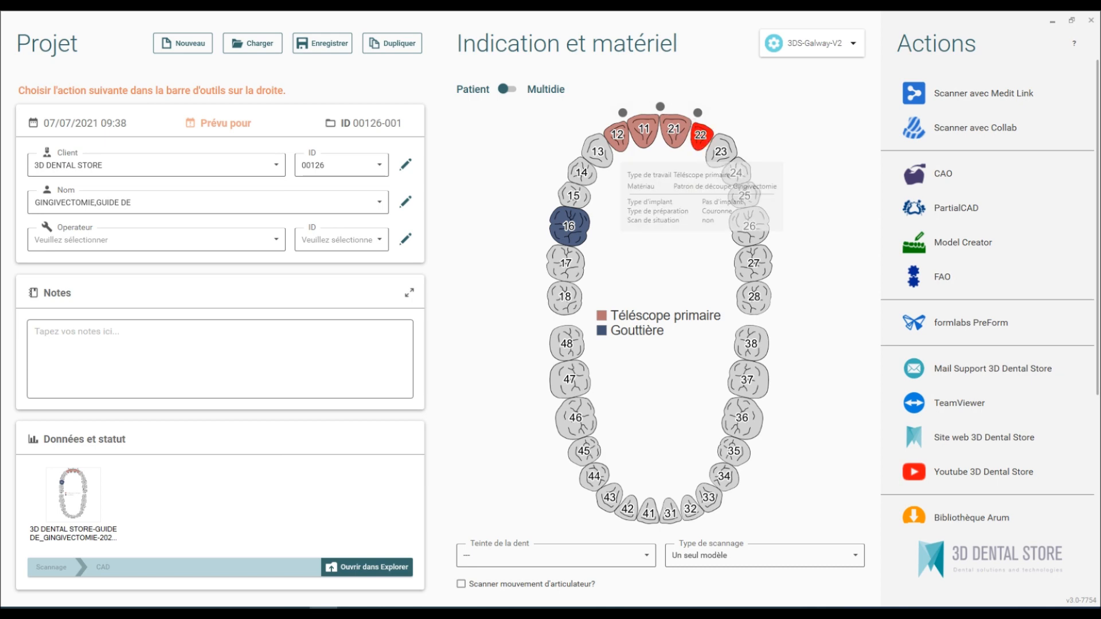
Review the work type, material and parameters assigned to teeth 22 and 16, keeping their existing settings
{"action": "left_click", "coordinate": [700, 135]}
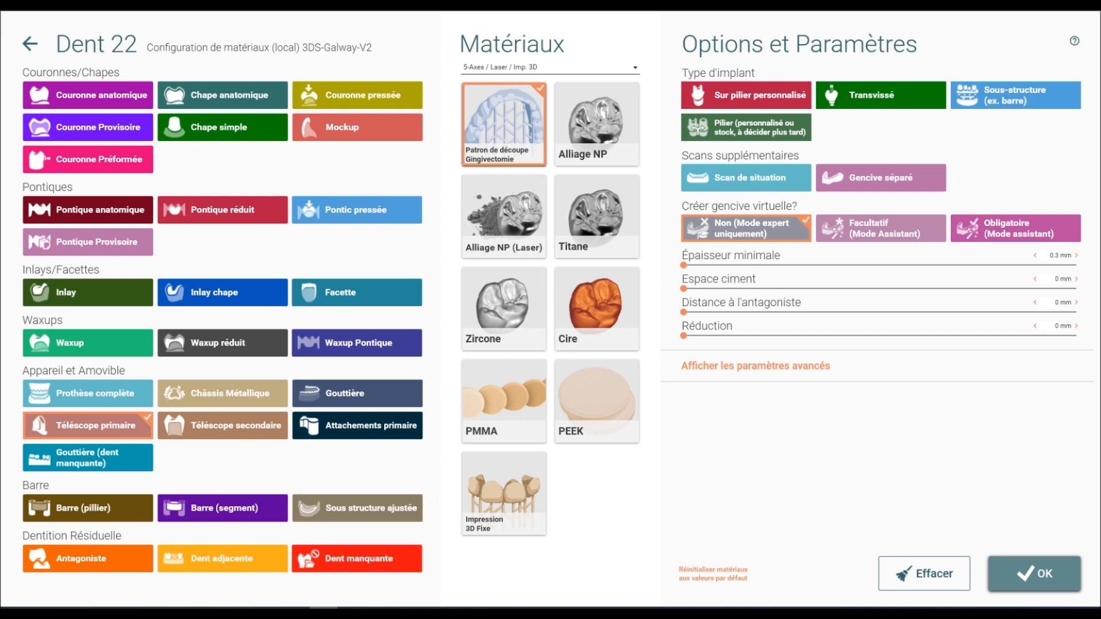
{"action": "left_click", "coordinate": [1034, 573]}
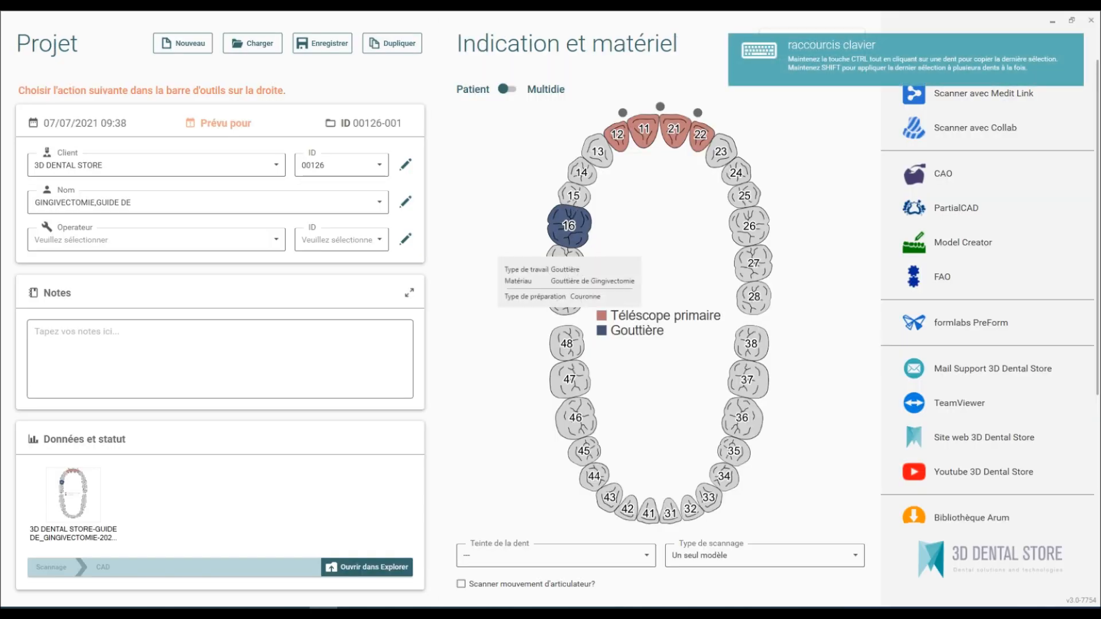
{"action": "left_click", "coordinate": [568, 225]}
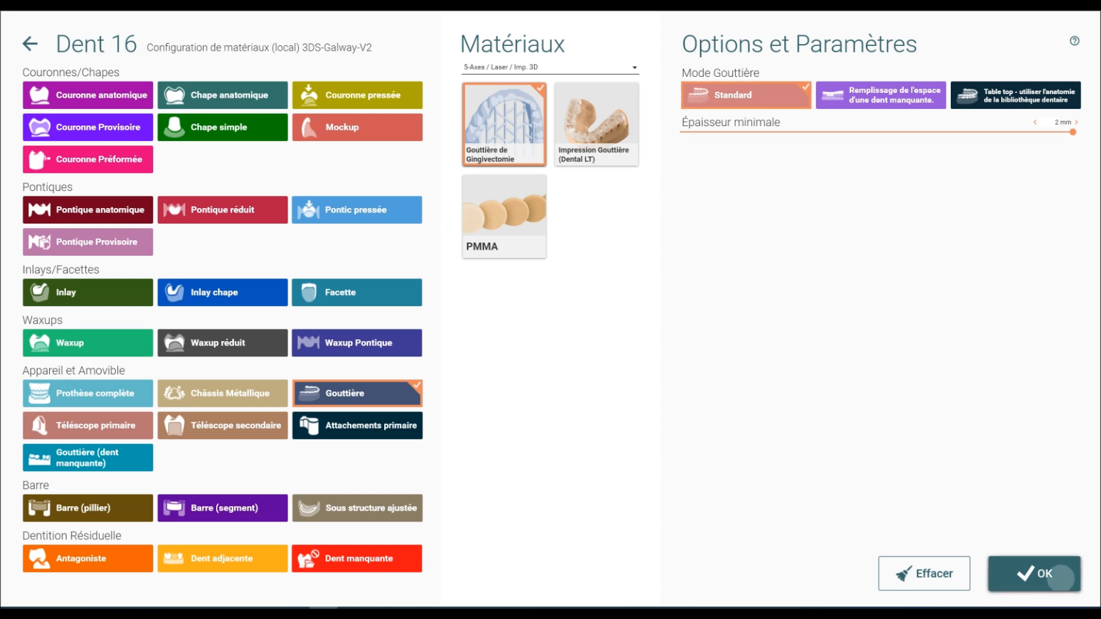
{"action": "left_click", "coordinate": [1034, 574]}
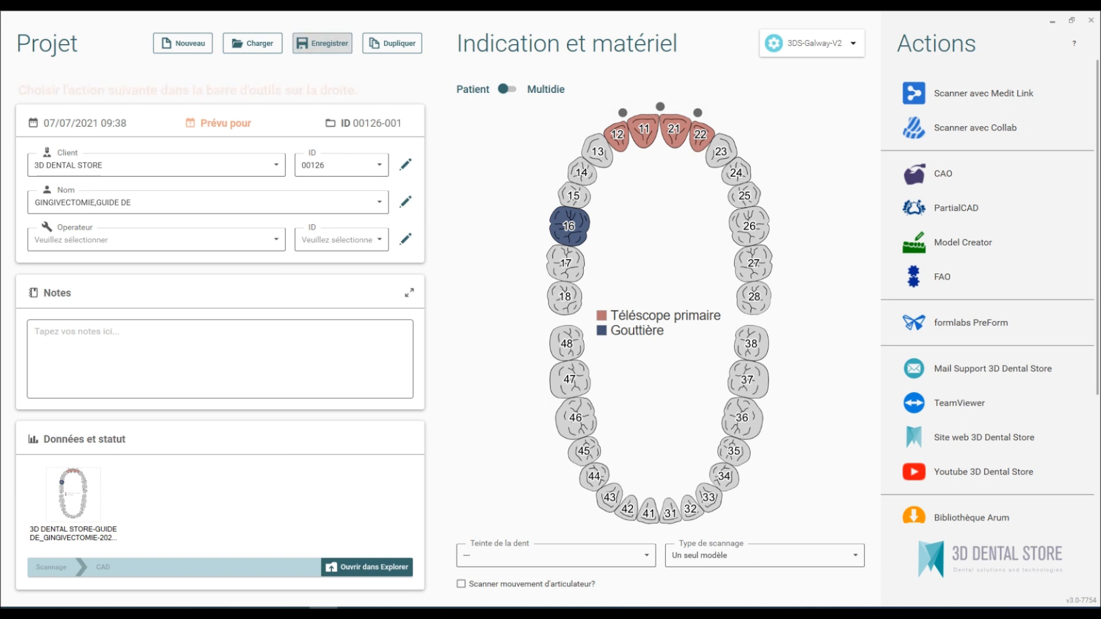
Start the CAD design with the occlusal view as scan orientation and apply the splint intrados with 2 mm minimum thickness
{"action": "left_click", "coordinate": [986, 174]}
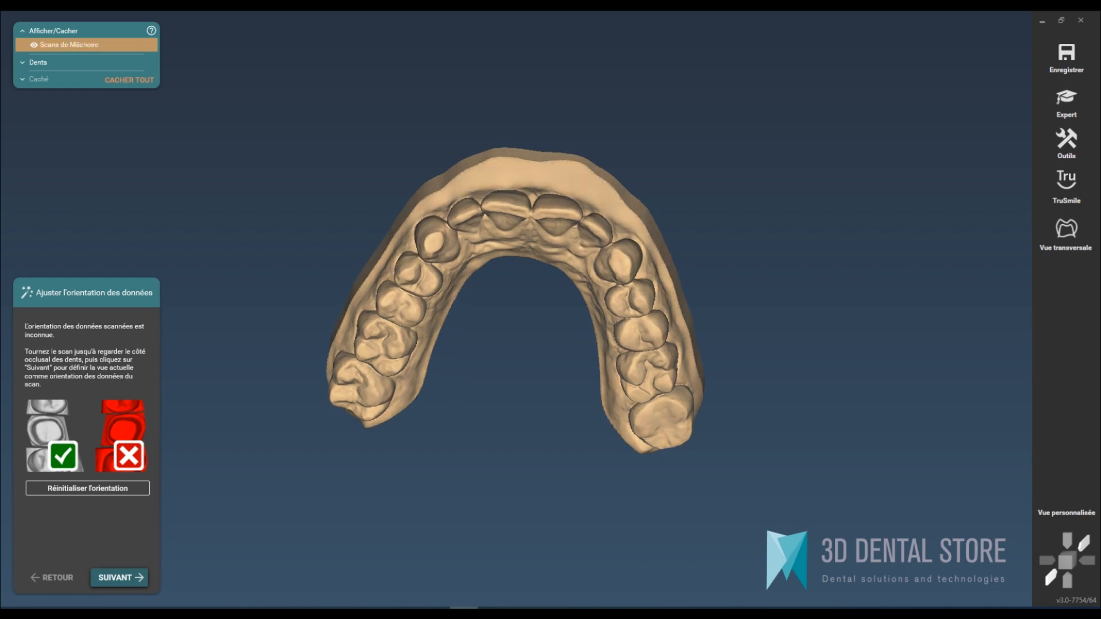
{"action": "left_click", "coordinate": [114, 577]}
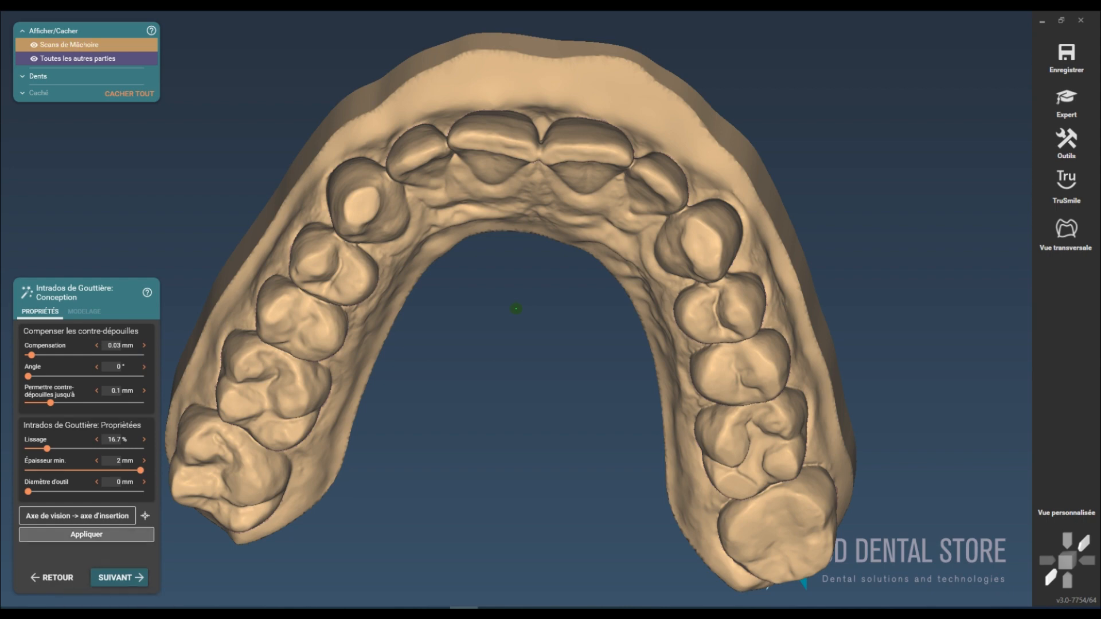
{"action": "left_click", "coordinate": [86, 535]}
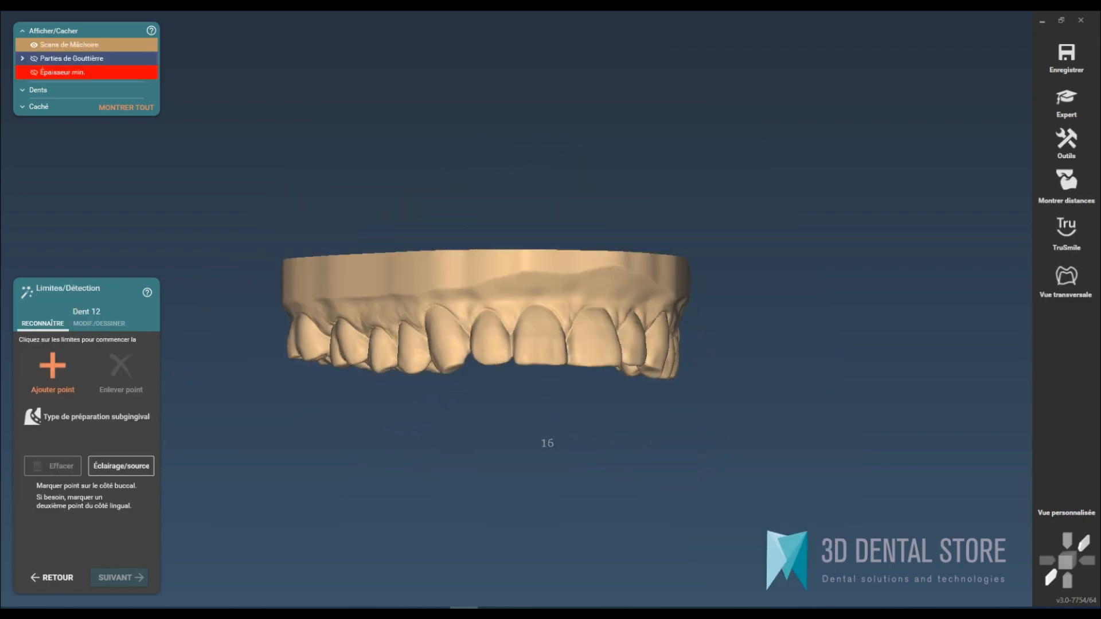
Draw the margin line freehand on the facial surface of tooth 12 and set its insertion axis from the viewing direction
{"action": "scroll", "coordinate": [491, 350], "scroll_direction": "up", "scroll_amount": 6}
{"action": "left_click", "coordinate": [98, 324]}
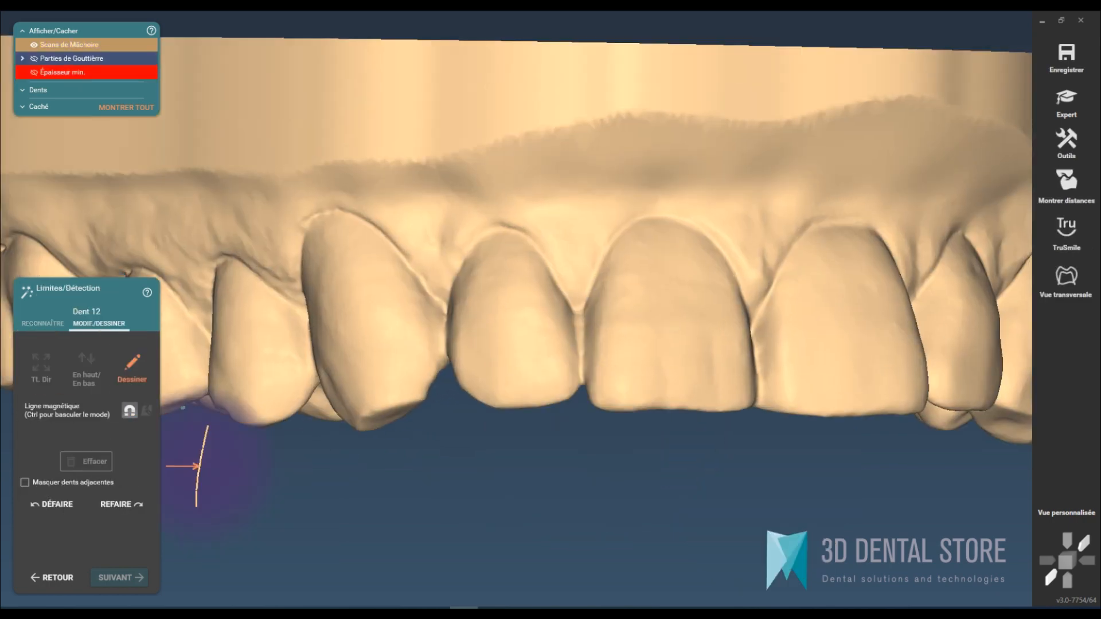
{"action": "right_click_drag", "start_coordinate": [241, 384], "coordinate": [229, 399]}
{"action": "left_click", "coordinate": [445, 391]}
{"action": "left_click", "coordinate": [436, 325]}
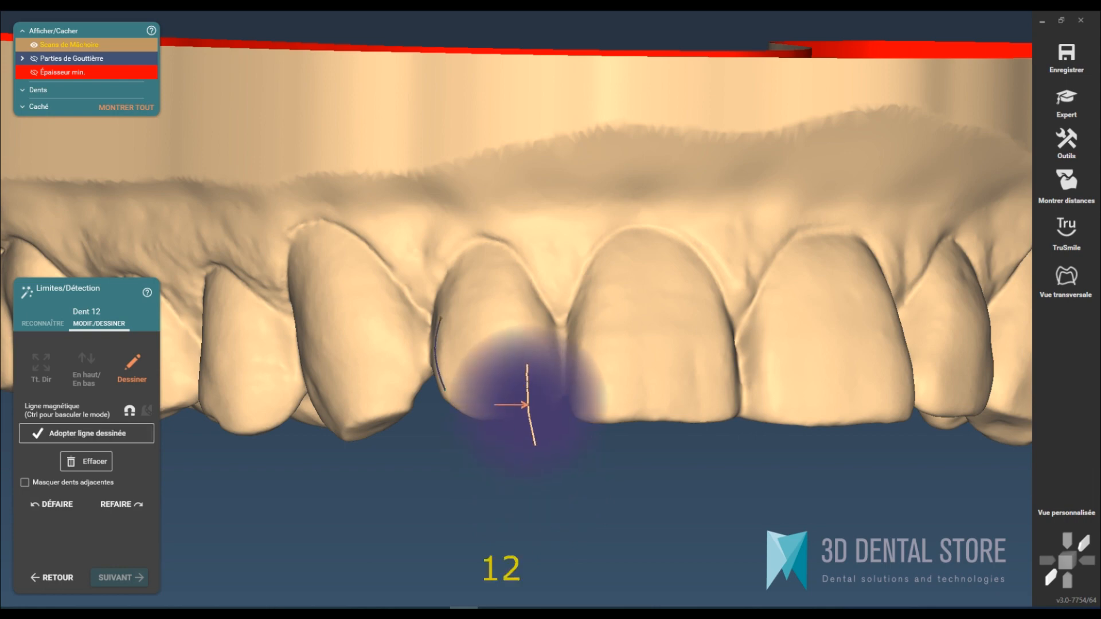
{"action": "mouse_move", "coordinate": [435, 286]}
{"action": "left_mouse_down"}
{"action": "mouse_move", "coordinate": [466, 228]}
{"action": "mouse_move", "coordinate": [508, 236]}
{"action": "mouse_move", "coordinate": [540, 279]}
{"action": "mouse_move", "coordinate": [541, 363]}
{"action": "left_mouse_up"}
{"action": "left_click_drag", "start_coordinate": [628, 448], "coordinate": [526, 481]}
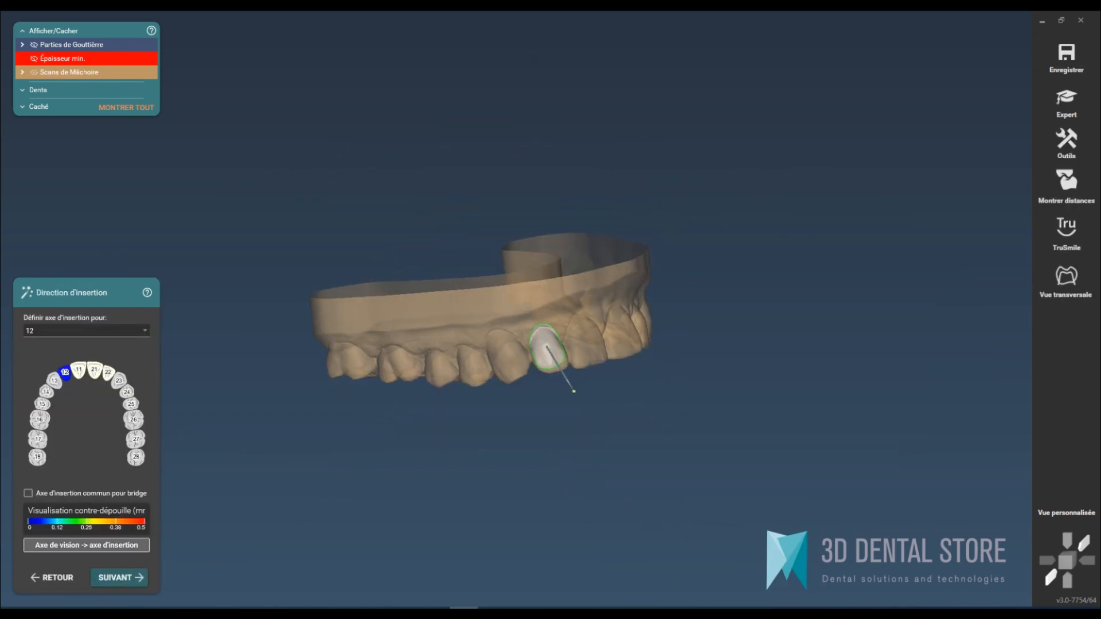
{"action": "left_click", "coordinate": [86, 545]}
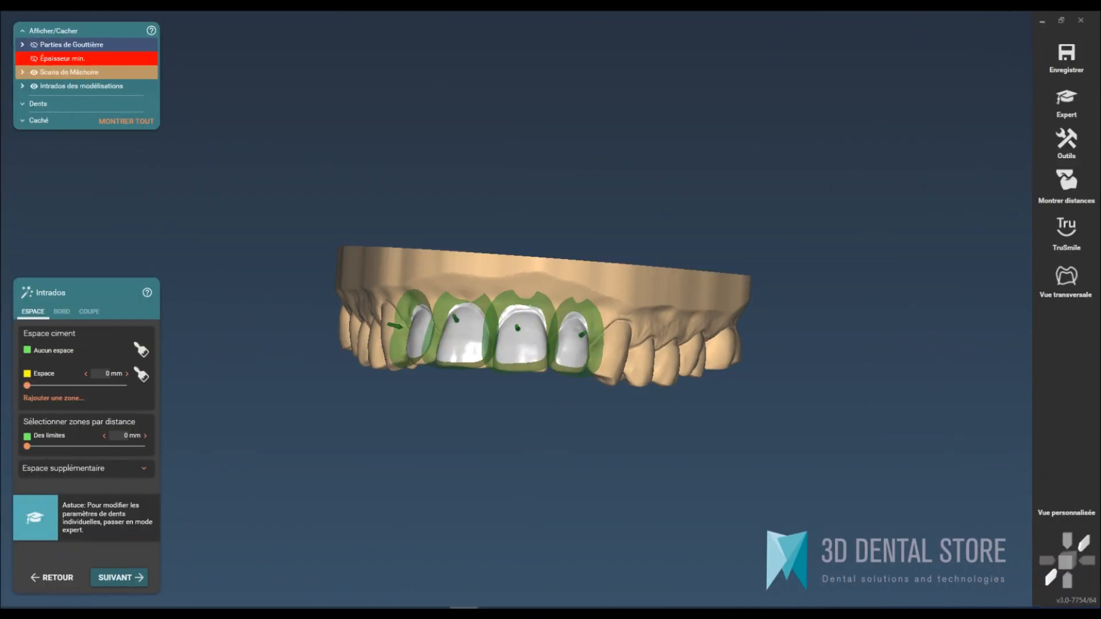
Set the crown border angle to 77° with a 2.75 mm folded edge, and accept the intrados of the four incisors
{"action": "left_click", "coordinate": [61, 312]}
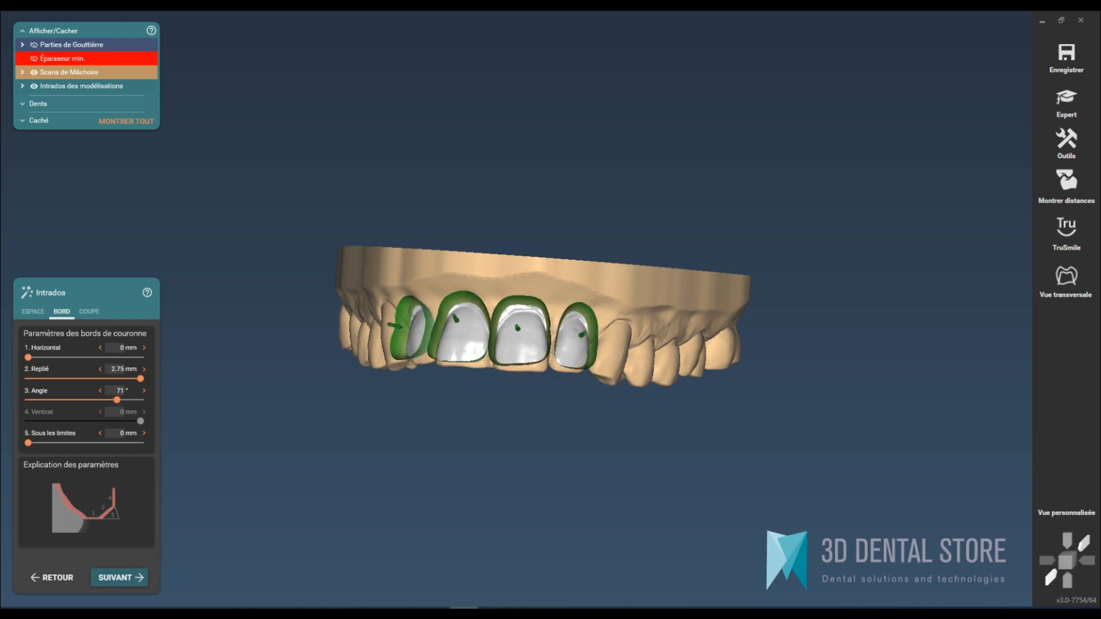
{"action": "scroll", "coordinate": [489, 277], "scroll_direction": "up", "scroll_amount": 5}
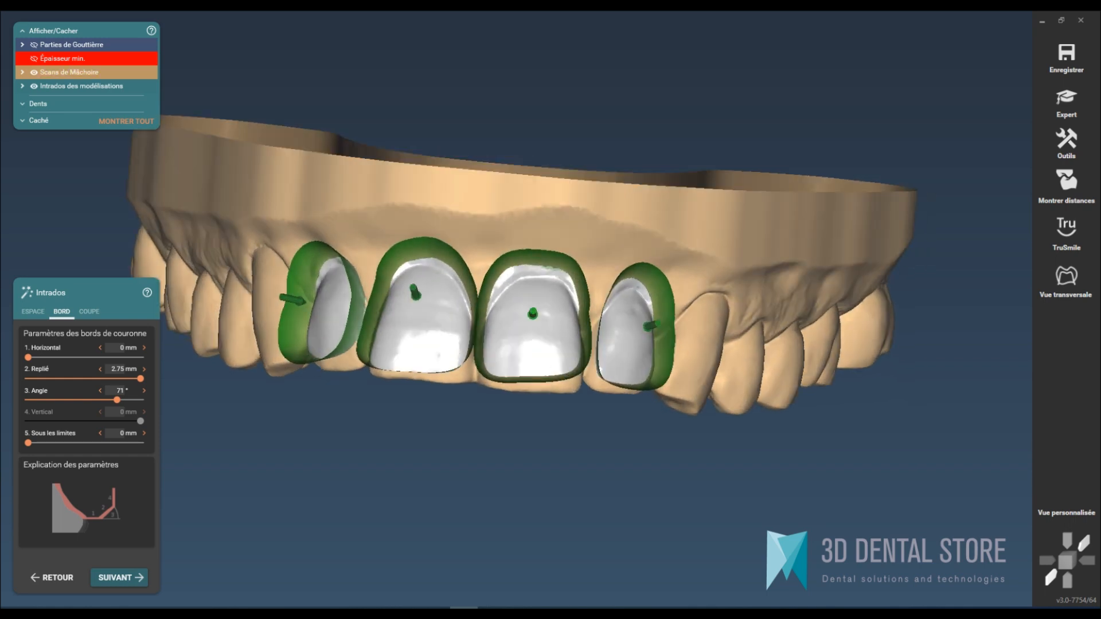
{"action": "right_click_drag", "start_coordinate": [533, 314], "coordinate": [610, 332]}
{"action": "scroll", "coordinate": [476, 275], "scroll_direction": "down", "scroll_amount": 4}
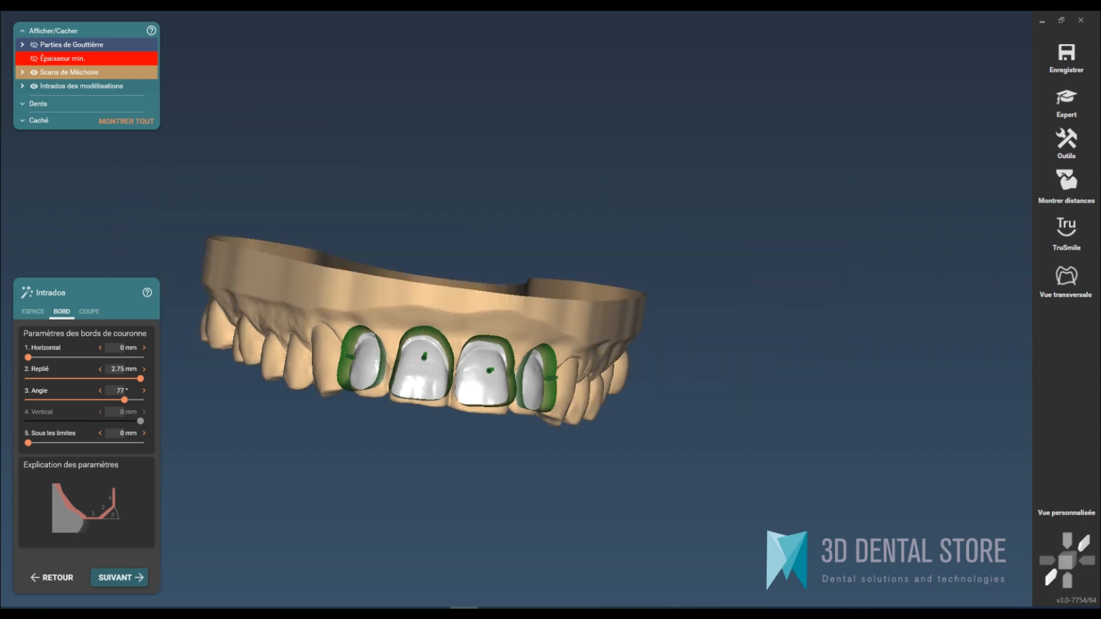
{"action": "left_click", "coordinate": [119, 577]}
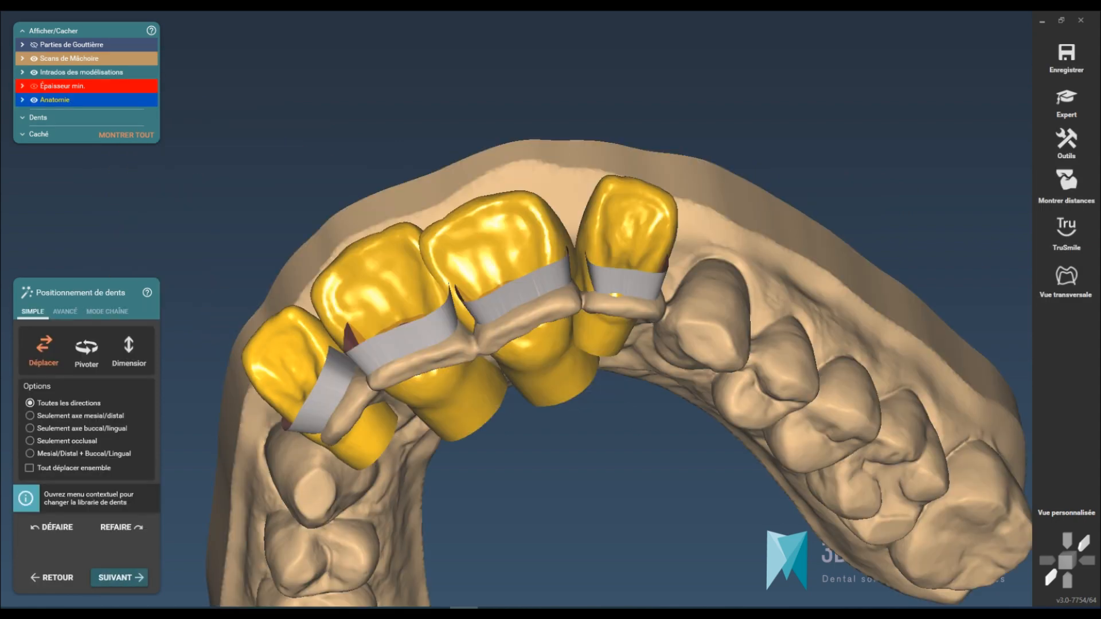
Accept the library tooth positions and refine the incisors' primary telescopes with the free-form smoothing brush
{"action": "right_click_drag", "start_coordinate": [482, 241], "coordinate": [562, 355]}
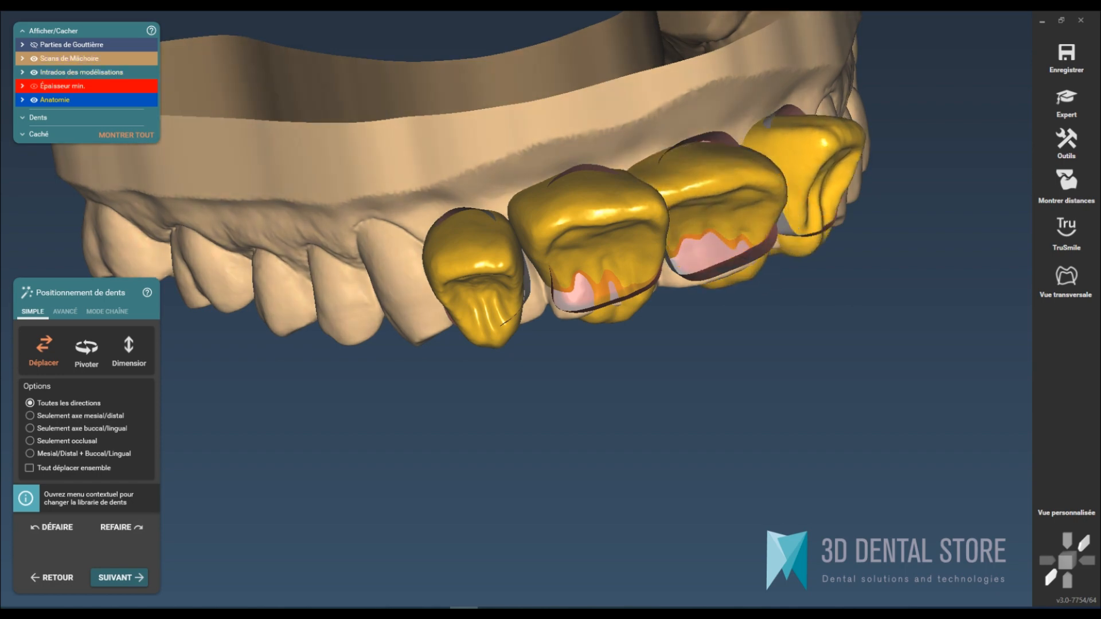
{"action": "left_click", "coordinate": [119, 578]}
{"action": "left_click", "coordinate": [120, 577]}
{"action": "left_click", "coordinate": [30, 311]}
{"action": "left_click", "coordinate": [120, 356]}
{"action": "scroll", "coordinate": [444, 249], "scroll_direction": "up", "scroll_amount": 5, "text": "shift"}
{"action": "mouse_move", "coordinate": [473, 287]}
{"action": "left_mouse_down"}
{"action": "mouse_move", "coordinate": [483, 241]}
{"action": "mouse_move", "coordinate": [474, 293]}
{"action": "mouse_move", "coordinate": [482, 263]}
{"action": "mouse_move", "coordinate": [577, 216]}
{"action": "mouse_move", "coordinate": [646, 221]}
{"action": "mouse_move", "coordinate": [596, 264]}
{"action": "mouse_move", "coordinate": [582, 233]}
{"action": "mouse_move", "coordinate": [712, 184]}
{"action": "left_mouse_up"}
{"action": "left_click", "coordinate": [140, 410]}
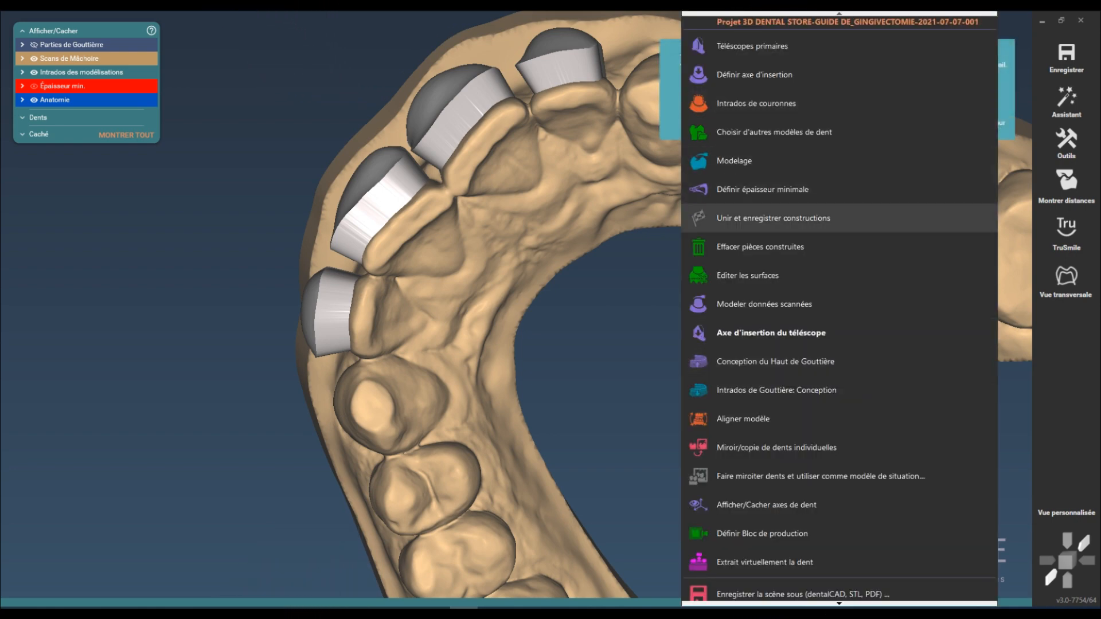
Merge and save the primary telescopes of teeth 12, 11, 21 and 22, optimised for modelling and 3D printing
{"action": "left_click", "coordinate": [773, 217]}
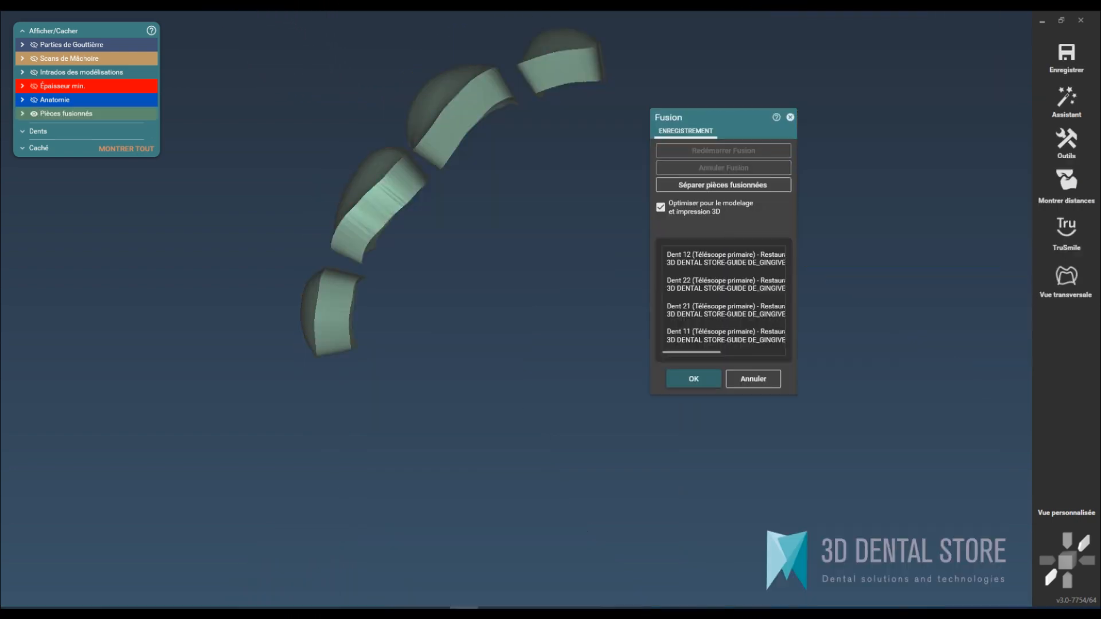
{"action": "left_click", "coordinate": [693, 379]}
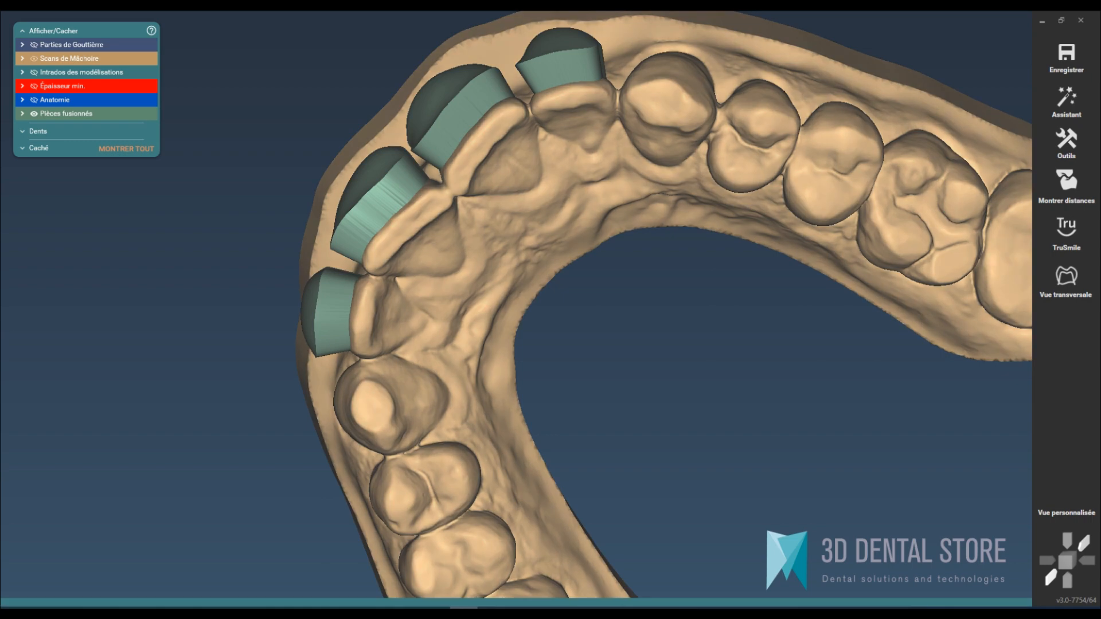
Start the splint top design (Conception du Haut de Gouttière) and trace its limit along the palatal side of tooth 13
{"action": "right_click", "coordinate": [683, 288]}
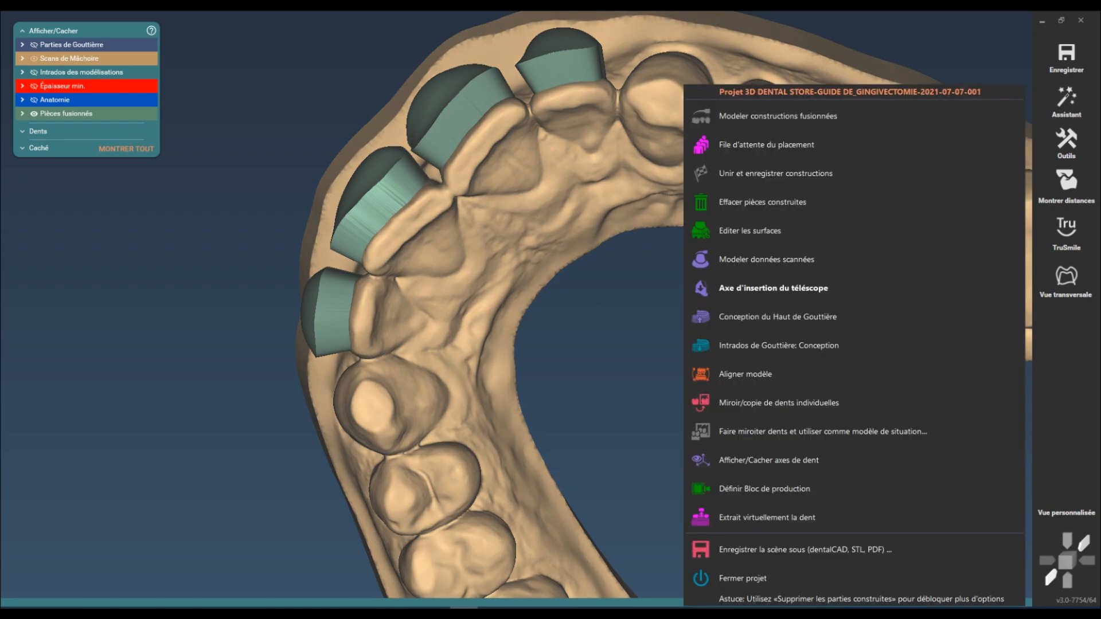
{"action": "left_click", "coordinate": [777, 316]}
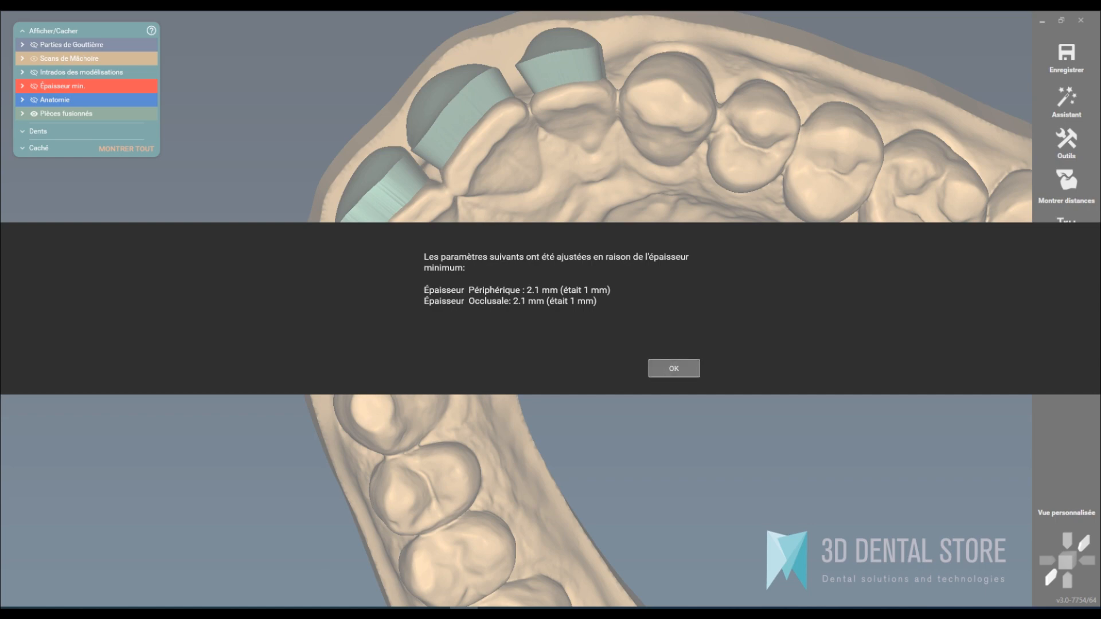
{"action": "left_click", "coordinate": [674, 368]}
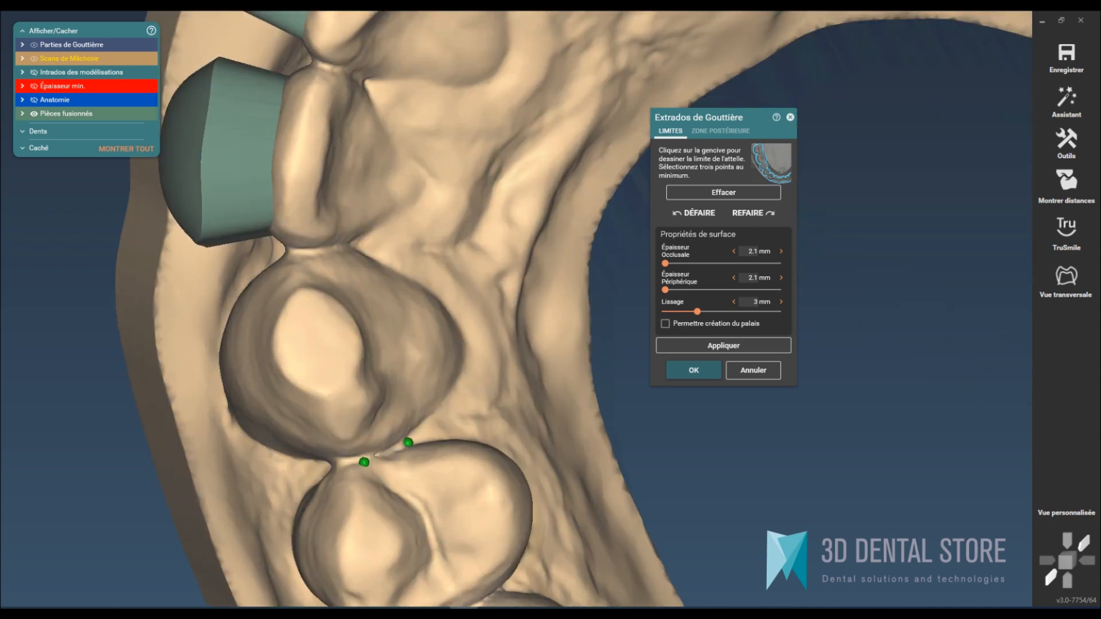
{"action": "left_click", "coordinate": [416, 423]}
{"action": "left_click", "coordinate": [443, 402]}
{"action": "left_click", "coordinate": [464, 372]}
{"action": "left_click", "coordinate": [486, 320]}
{"action": "left_click", "coordinate": [488, 281]}
{"action": "left_click", "coordinate": [465, 224]}
{"action": "left_click", "coordinate": [419, 183]}
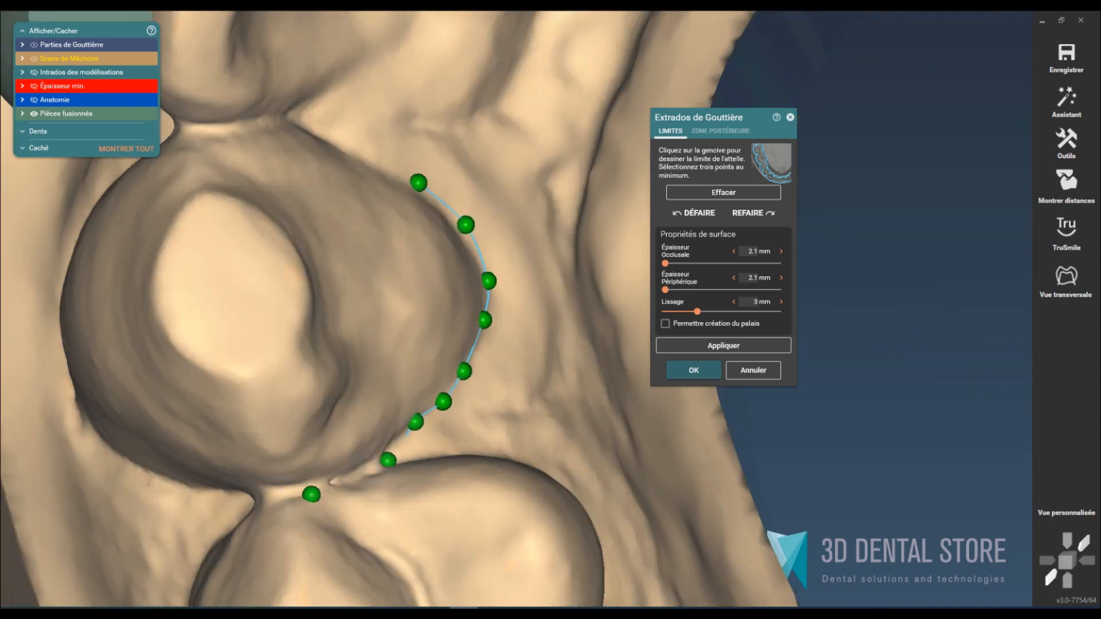
{"action": "left_click", "coordinate": [356, 67]}
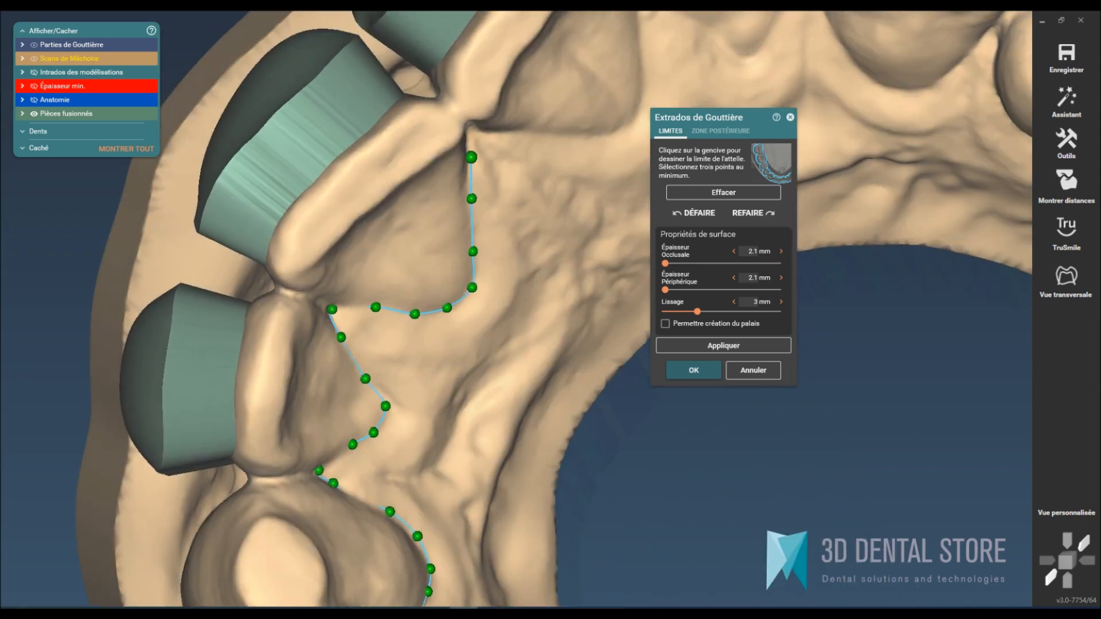
Complete the closed splint limit around the front teeth and generate the outer surface with 2.1 mm thicknesses and 3 mm smoothing
{"action": "left_click", "coordinate": [624, 128]}
{"action": "middle_click_drag", "start_coordinate": [624, 127], "coordinate": [368, 366]}
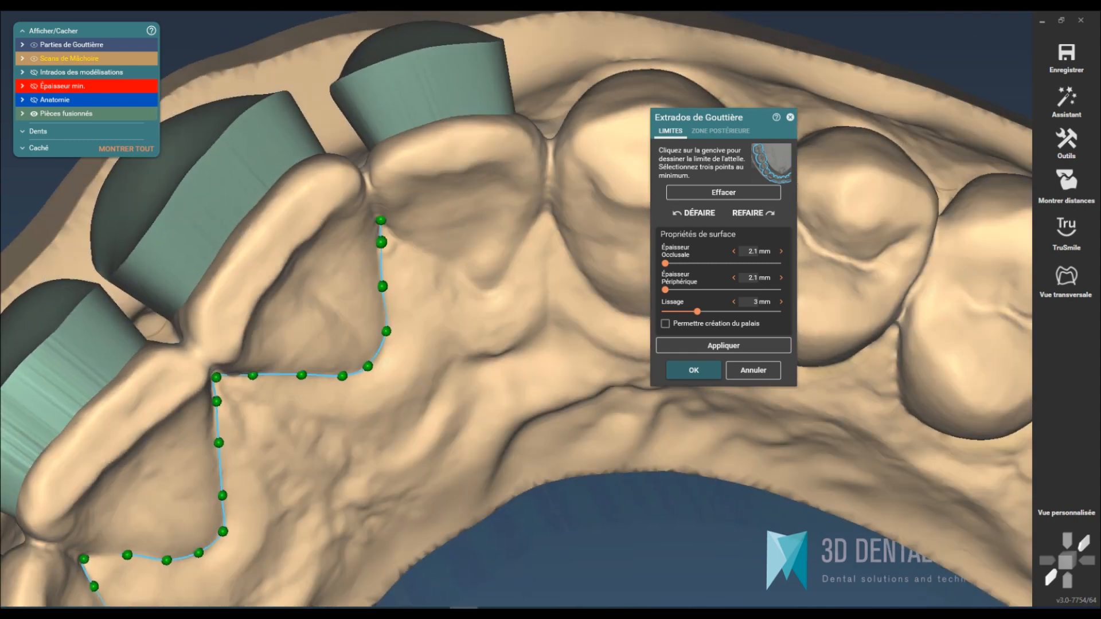
{"action": "left_click", "coordinate": [477, 287]}
{"action": "left_click", "coordinate": [512, 267]}
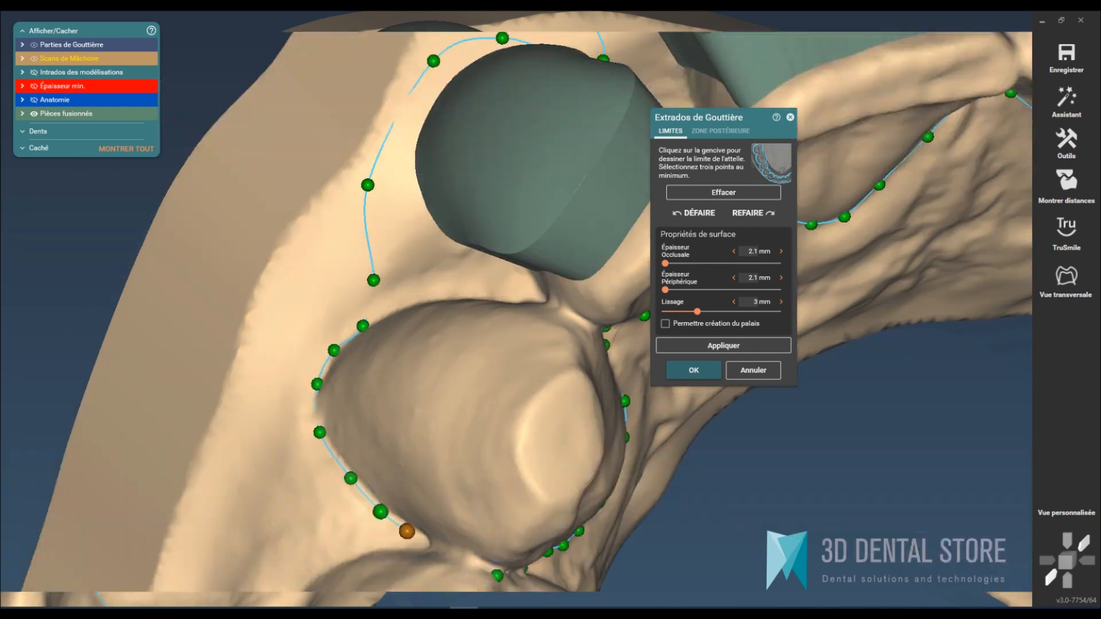
{"action": "left_click", "coordinate": [448, 553]}
{"action": "left_click", "coordinate": [481, 570]}
{"action": "left_click", "coordinate": [723, 345]}
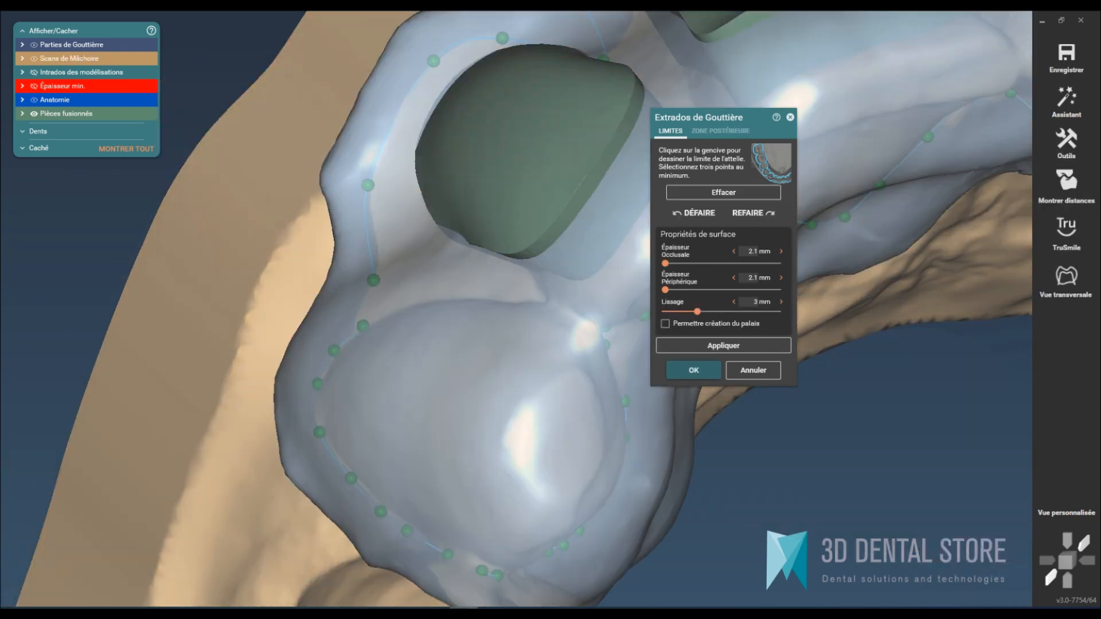
{"action": "key", "text": "Return"}
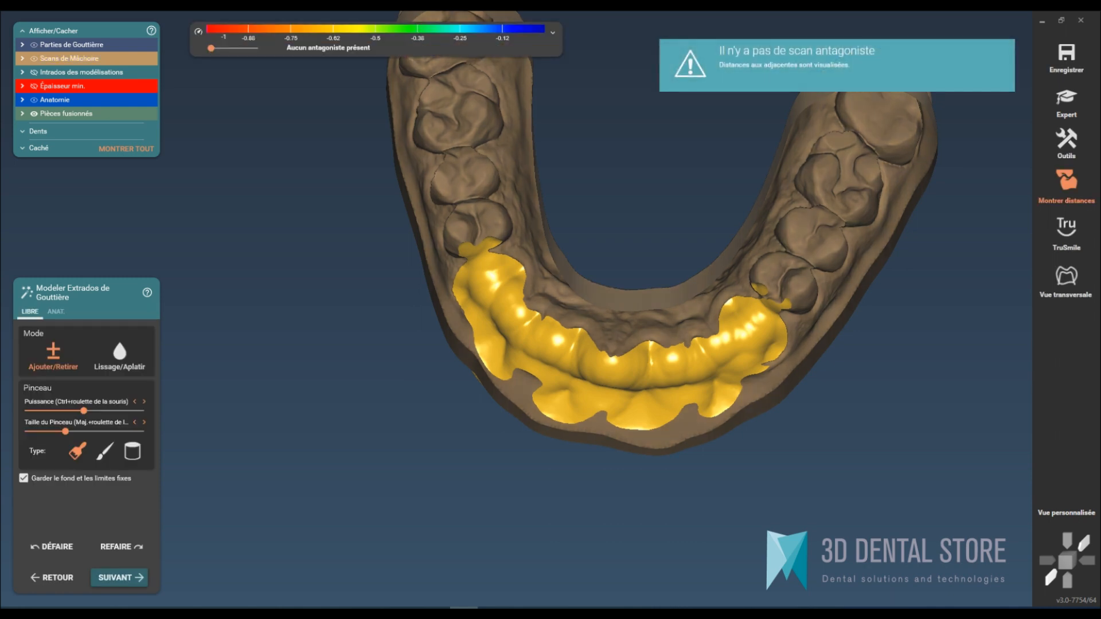
Accept the splint's outer surface and the single telescope insertion axis for teeth 12 to 22, proceeding to the fusion
{"action": "left_click", "coordinate": [119, 577]}
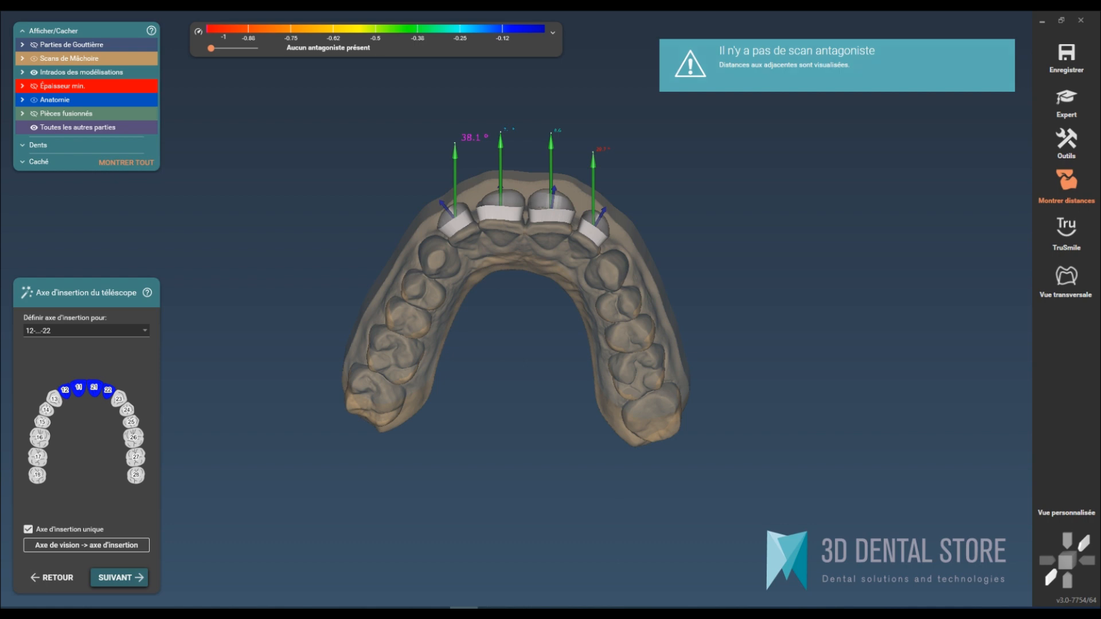
{"action": "left_click", "coordinate": [119, 577]}
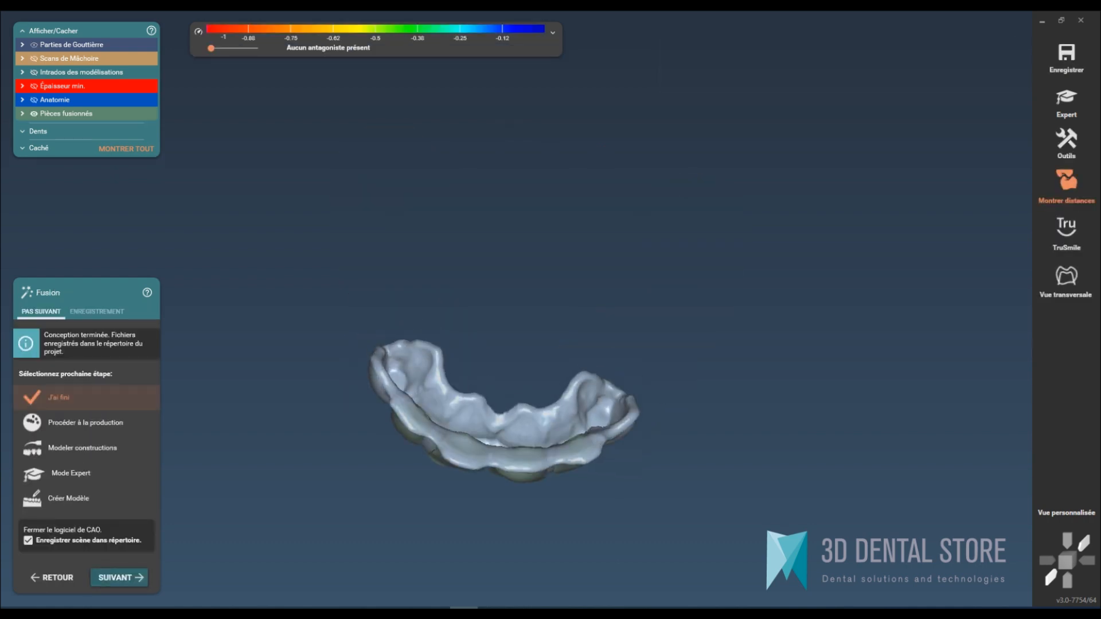
{"action": "right_click_drag", "start_coordinate": [516, 367], "coordinate": [516, 309]}
{"action": "scroll", "coordinate": [550, 299], "scroll_direction": "up", "scroll_amount": 5}
{"action": "right_click_drag", "start_coordinate": [470, 367], "coordinate": [385, 325]}
{"action": "right_click", "coordinate": [385, 325]}
{"action": "key", "text": "Escape"}
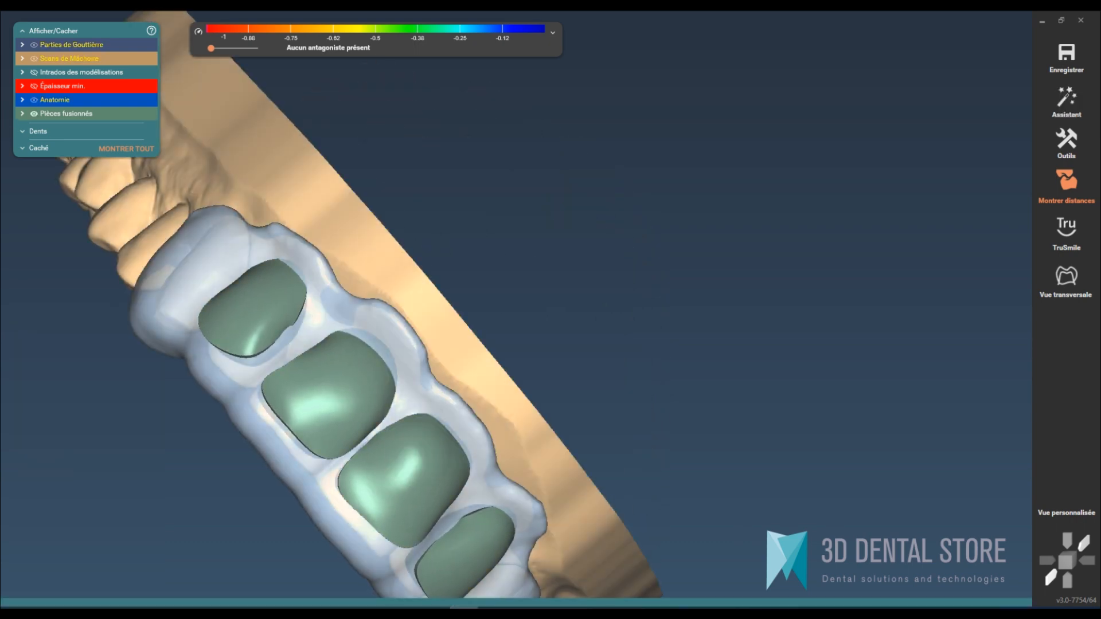
Merge and save the splint construction of tooth 16 with the modelling and 3D printing optimisation enabled
{"action": "right_click", "coordinate": [402, 350]}
{"action": "left_click", "coordinate": [470, 158]}
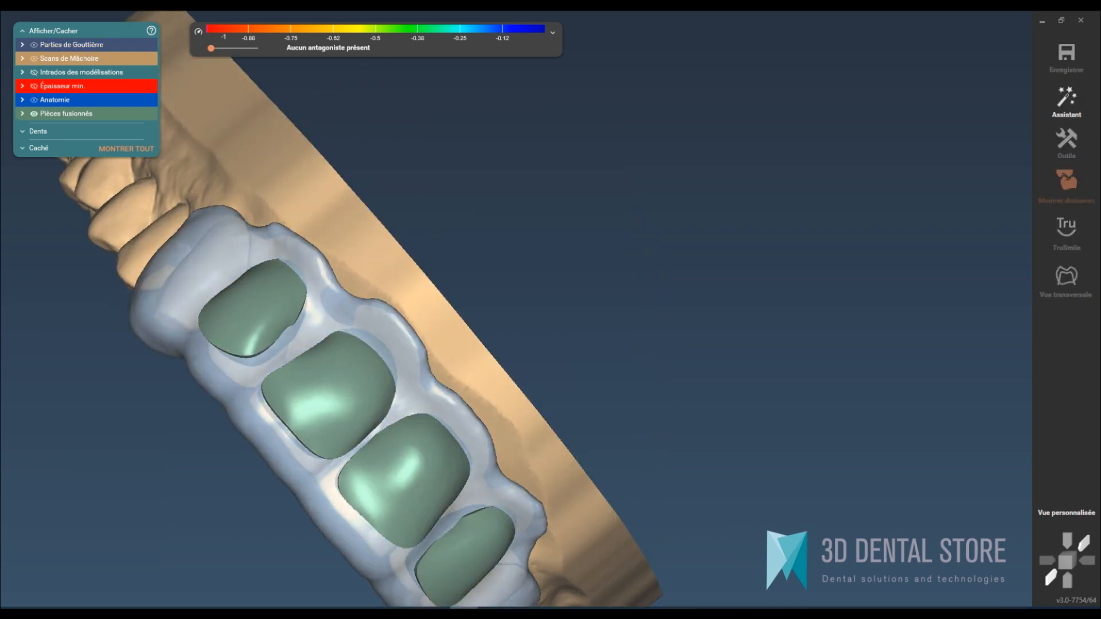
{"action": "left_click", "coordinate": [691, 303]}
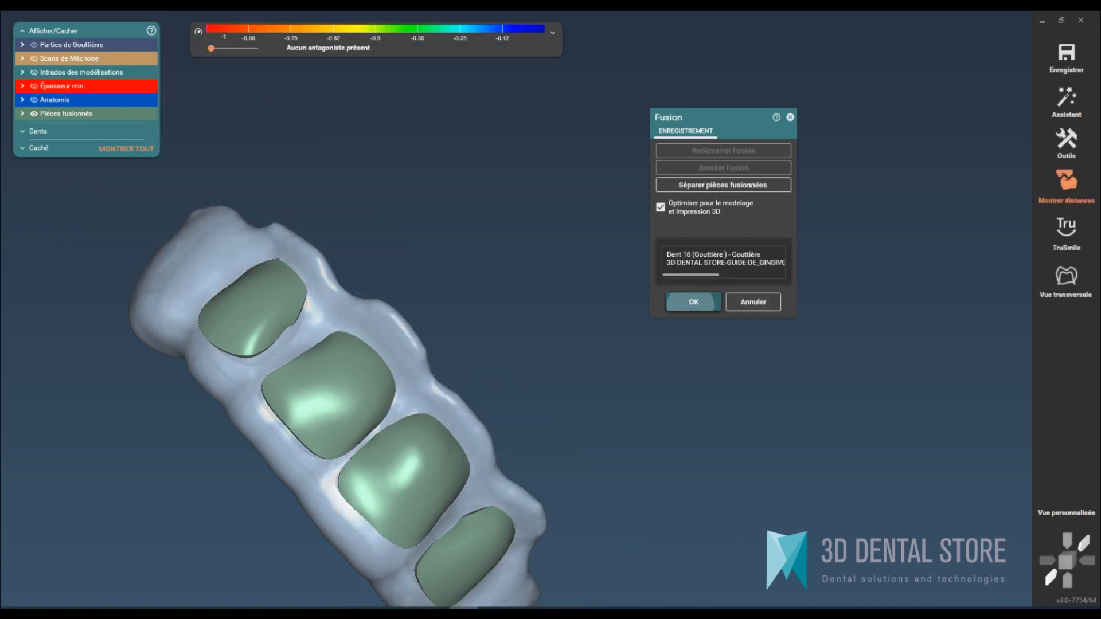
Start free modelling of the merged splint of tooth 16 and hide the jaw scan
{"action": "right_click", "coordinate": [433, 401]}
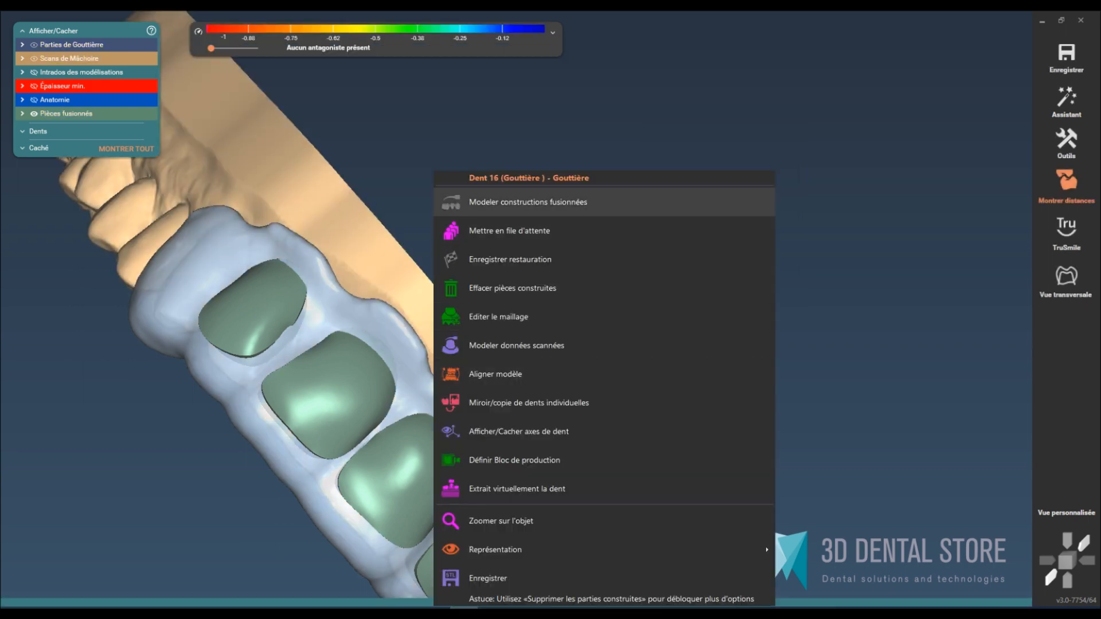
{"action": "left_click", "coordinate": [499, 202]}
{"action": "middle_click", "coordinate": [436, 312], "text": "ctrl"}
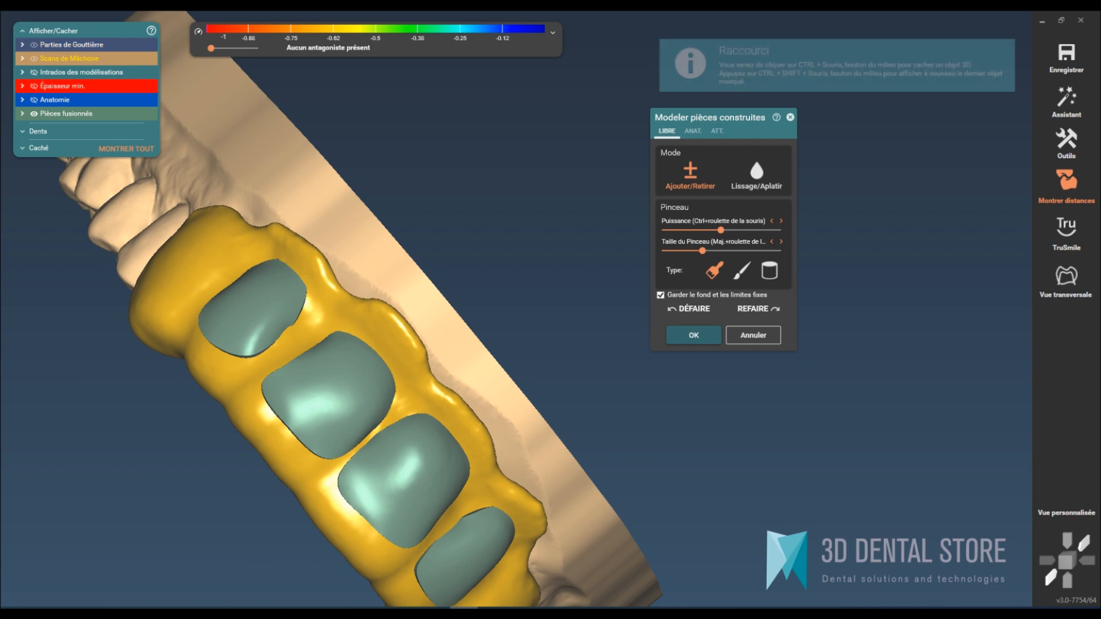
{"action": "middle_click", "coordinate": [436, 312], "text": "ctrl"}
Remove excess splint material around the edges of the tooth 12 telescope using the cylinder brush at its smallest size
{"action": "right_click_drag", "start_coordinate": [402, 312], "coordinate": [427, 287]}
{"action": "scroll", "coordinate": [372, 281], "scroll_direction": "up", "scroll_amount": 4}
{"action": "left_click", "coordinate": [692, 131]}
{"action": "left_click", "coordinate": [667, 131]}
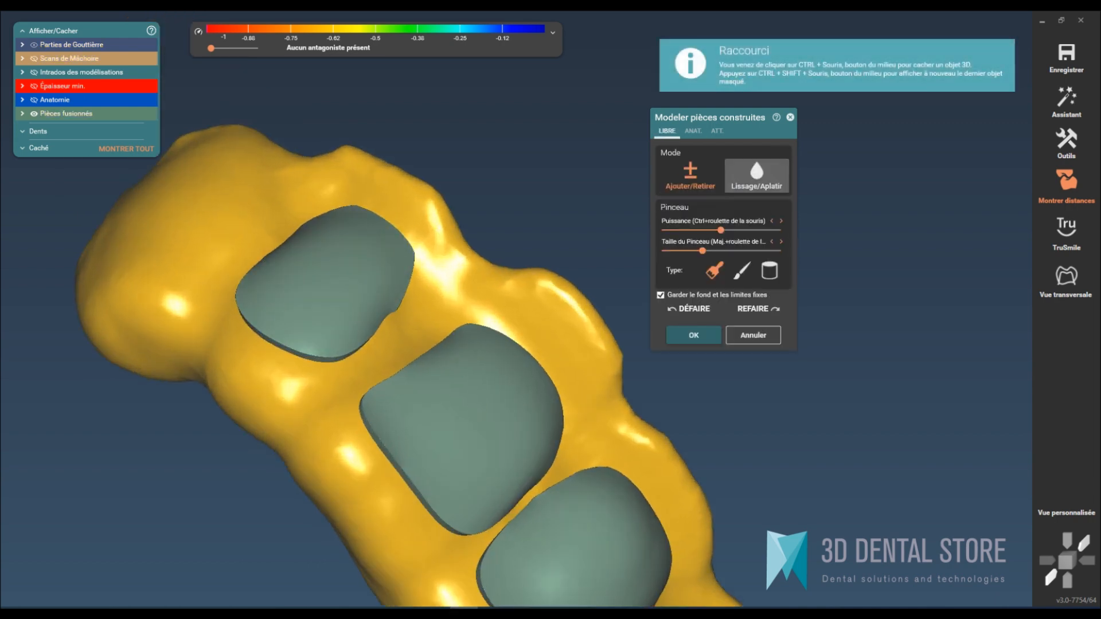
{"action": "left_click", "coordinate": [741, 270]}
{"action": "left_click", "coordinate": [769, 270]}
{"action": "scroll", "coordinate": [329, 204], "scroll_direction": "down", "scroll_amount": 5, "text": "shift"}
{"action": "scroll", "coordinate": [355, 200], "scroll_direction": "up", "scroll_amount": 5}
{"action": "mouse_move", "coordinate": [367, 223]}
{"action": "left_mouse_down"}
{"action": "mouse_move", "coordinate": [450, 257]}
{"action": "mouse_move", "coordinate": [496, 297]}
{"action": "mouse_move", "coordinate": [516, 367]}
{"action": "left_mouse_up"}
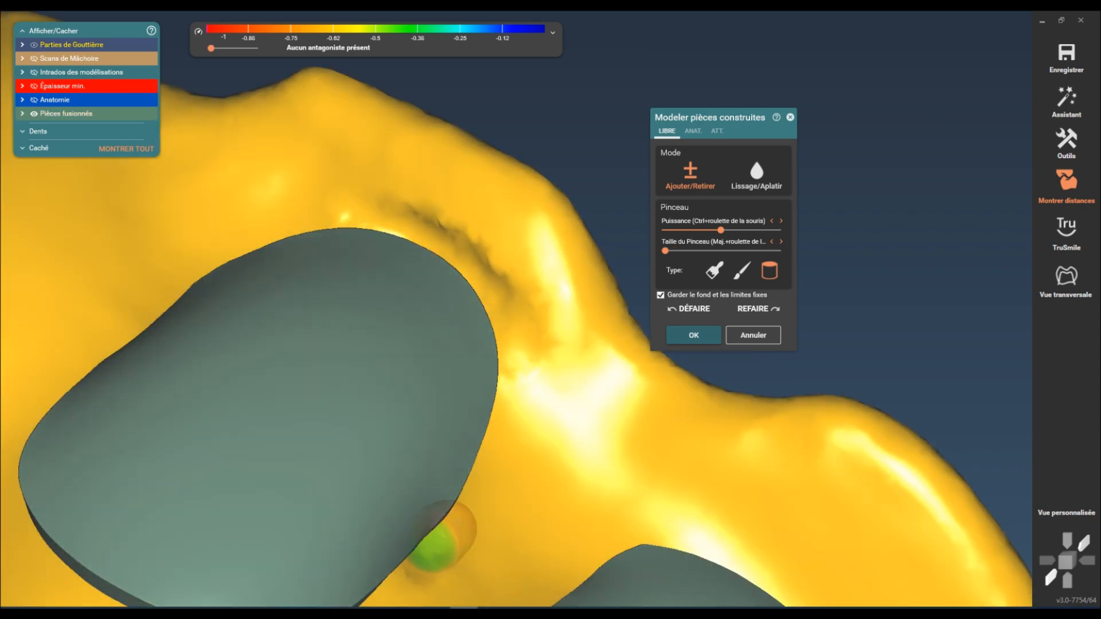
{"action": "scroll", "coordinate": [437, 596], "scroll_direction": "down", "scroll_amount": 3}
{"action": "mouse_move", "coordinate": [437, 550]}
{"action": "right_mouse_down"}
{"action": "mouse_move", "coordinate": [550, 482]}
{"action": "mouse_move", "coordinate": [596, 528]}
{"action": "right_mouse_up"}
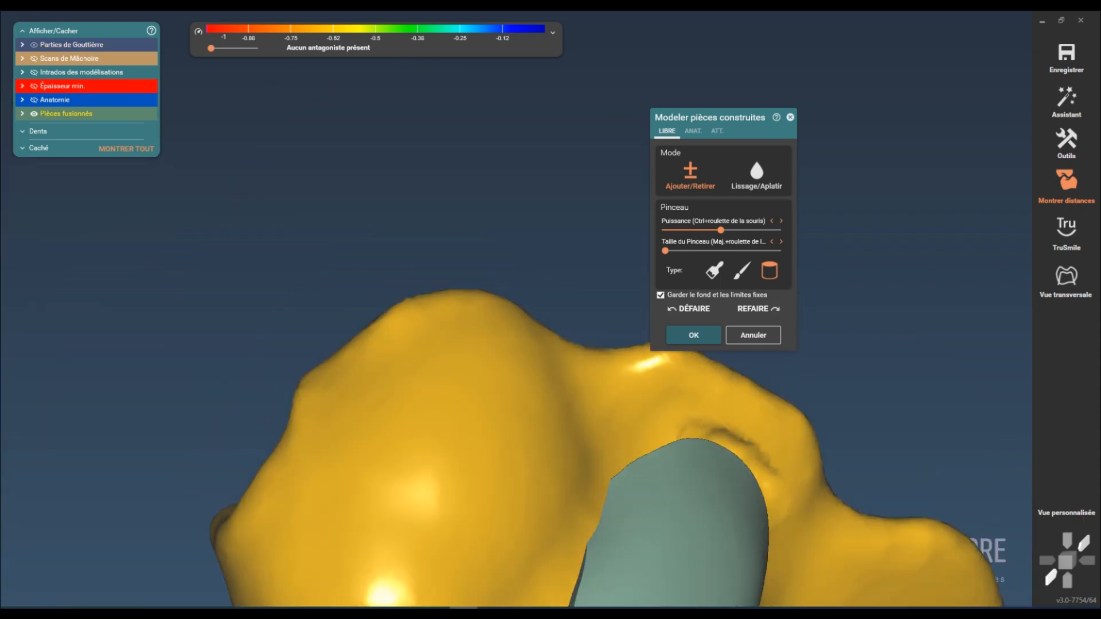
{"action": "left_click_drag", "start_coordinate": [597, 488], "coordinate": [578, 556]}
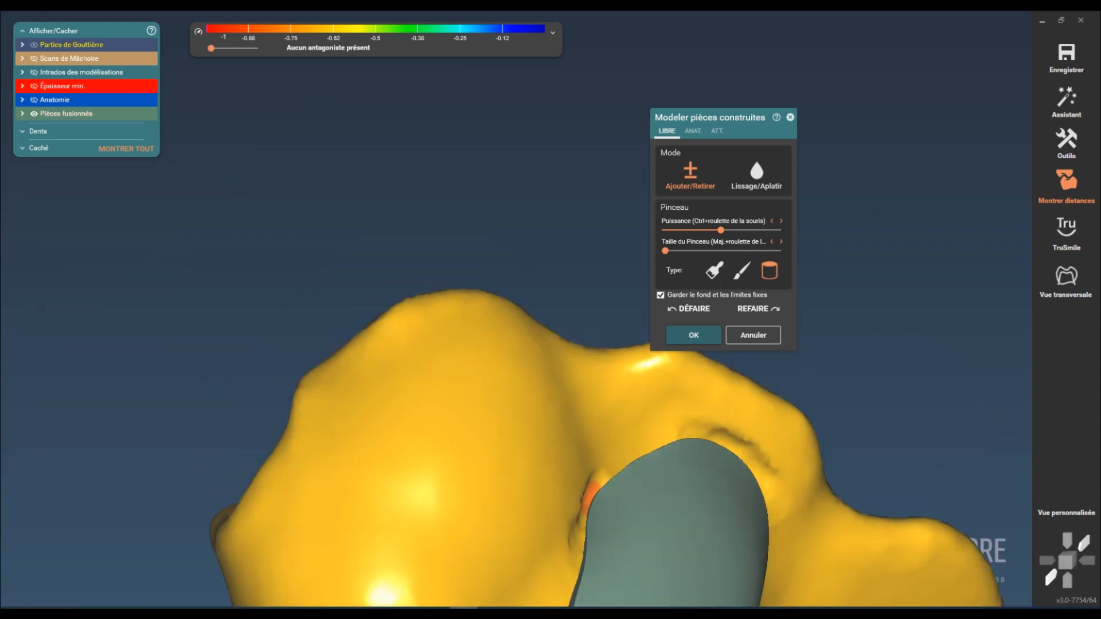
Check the splint edges around the other telescopes and remove the excess material between neighbouring teeth
{"action": "scroll", "coordinate": [596, 500], "scroll_direction": "down", "scroll_amount": 4}
{"action": "mouse_move", "coordinate": [602, 504]}
{"action": "right_mouse_down"}
{"action": "mouse_move", "coordinate": [459, 401]}
{"action": "mouse_move", "coordinate": [396, 510]}
{"action": "right_mouse_up"}
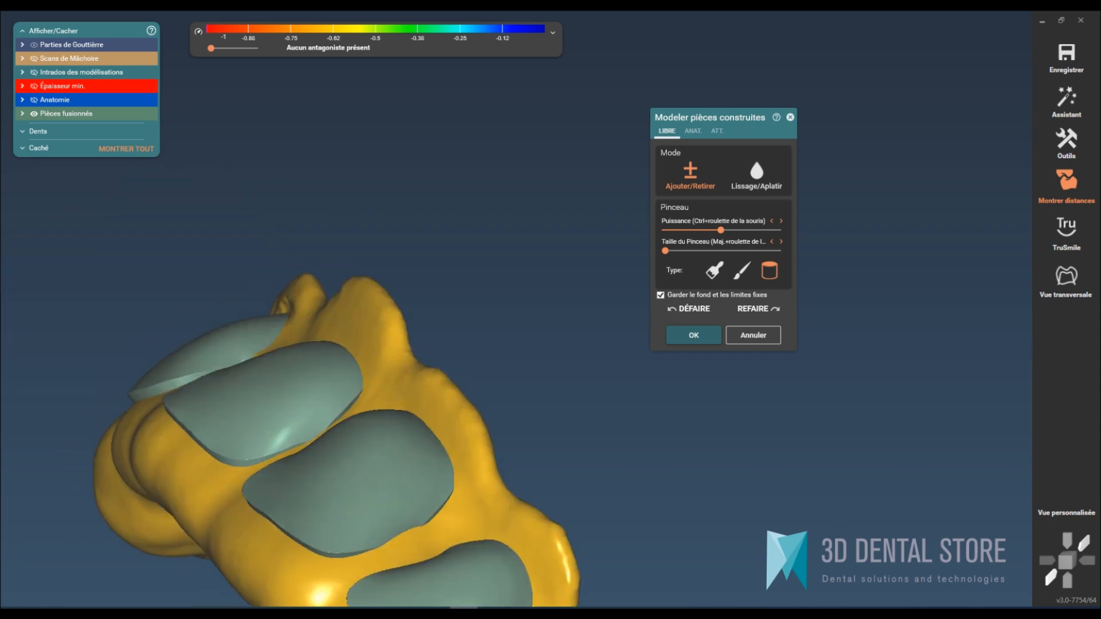
{"action": "scroll", "coordinate": [390, 516], "scroll_direction": "up", "scroll_amount": 4}
{"action": "right_click_drag", "start_coordinate": [364, 427], "coordinate": [491, 528]}
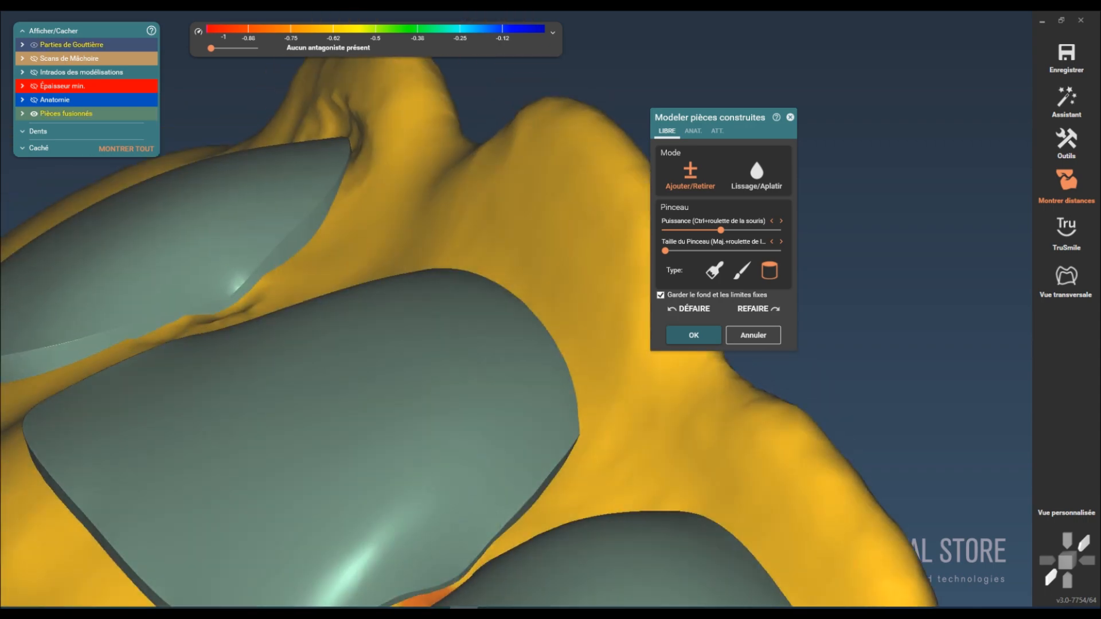
{"action": "scroll", "coordinate": [424, 593], "scroll_direction": "down", "scroll_amount": 4}
{"action": "right_click_drag", "start_coordinate": [653, 510], "coordinate": [595, 456]}
{"action": "mouse_move", "coordinate": [593, 460]}
{"action": "left_mouse_down", "text": "shift"}
{"action": "mouse_move", "coordinate": [519, 498]}
{"action": "mouse_move", "coordinate": [584, 462]}
{"action": "mouse_move", "coordinate": [565, 481]}
{"action": "left_mouse_up", "text": "shift"}
{"action": "scroll", "coordinate": [653, 497], "scroll_direction": "down", "scroll_amount": 4}
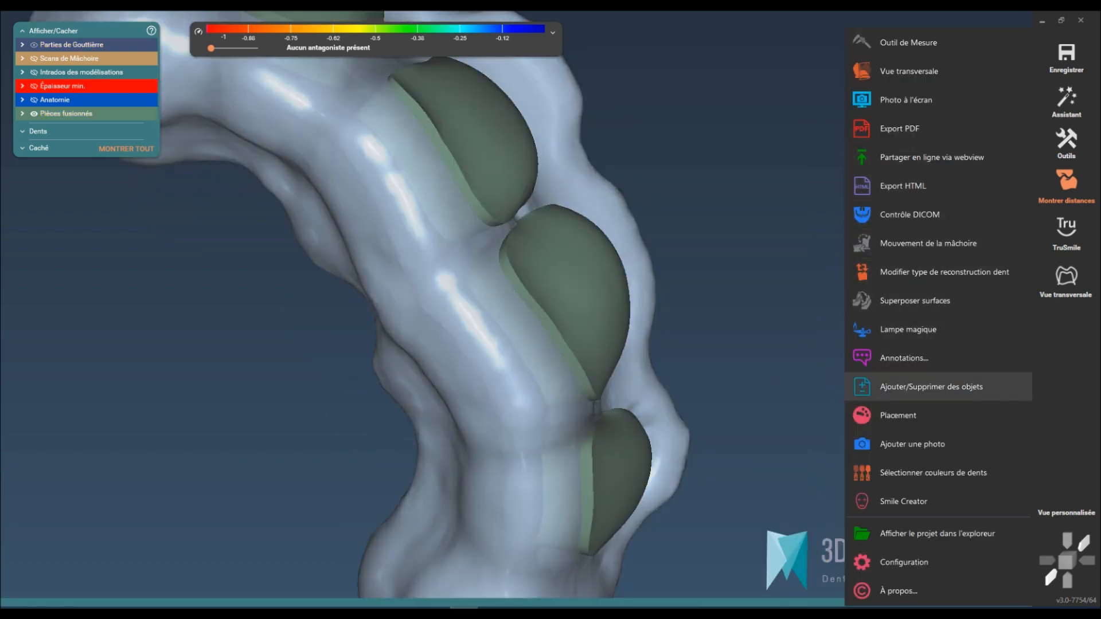
Load the crown_cad STL files of teeth 11, 12, 21 and 22 as generic visualization objects, keeping the meshes separate
{"action": "left_click", "coordinate": [930, 386]}
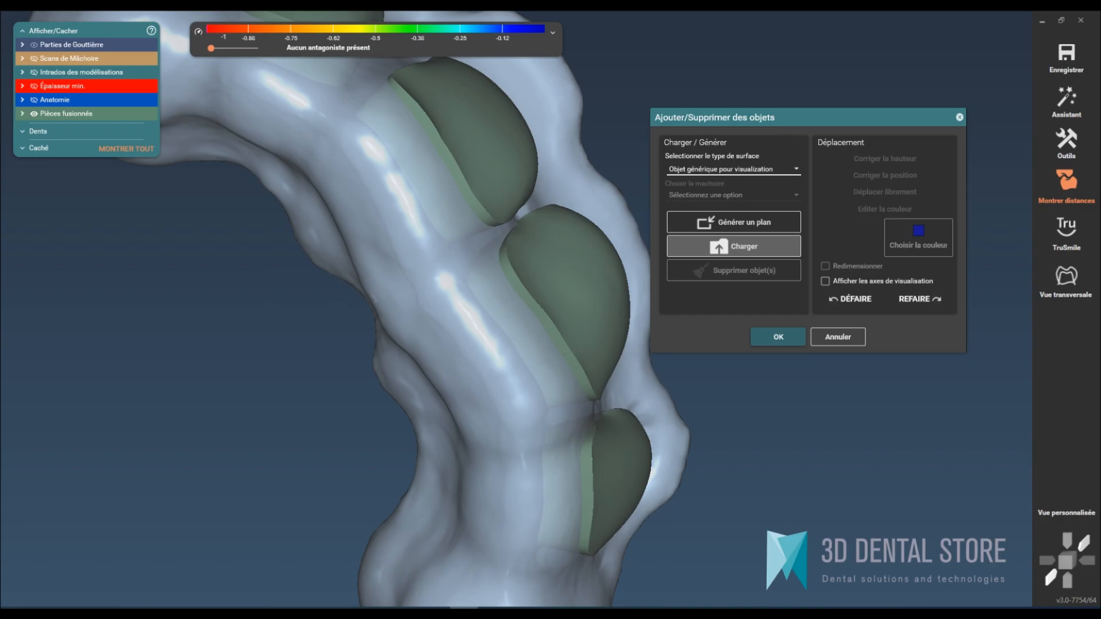
{"action": "left_click", "coordinate": [735, 246]}
{"action": "left_click", "coordinate": [460, 103]}
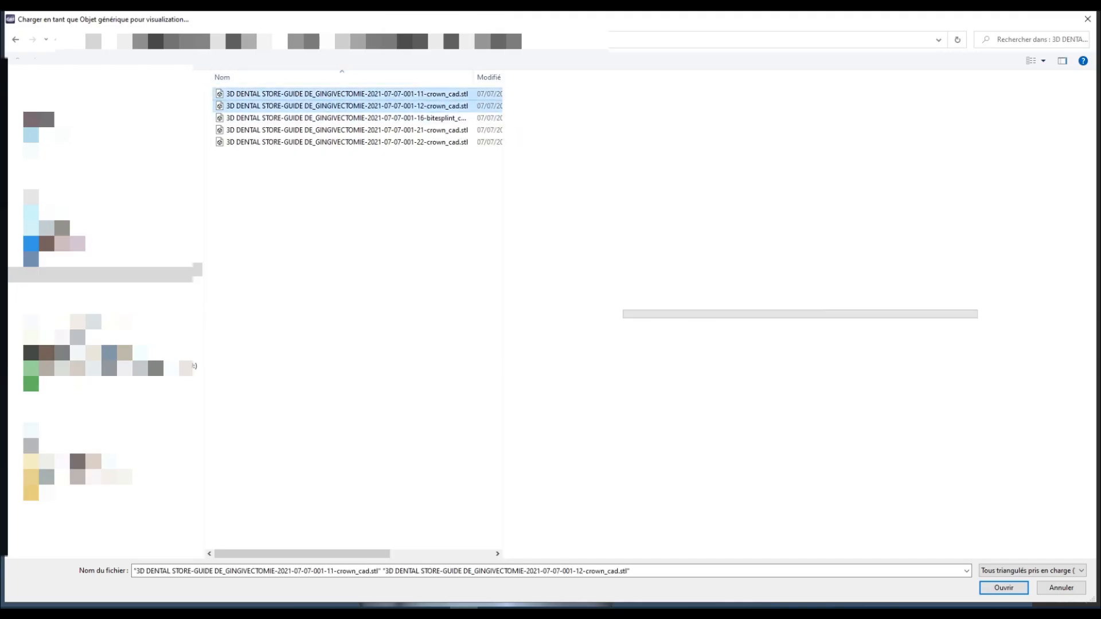
{"action": "left_click", "coordinate": [460, 141], "text": "ctrl"}
{"action": "left_click", "coordinate": [461, 131], "text": "ctrl"}
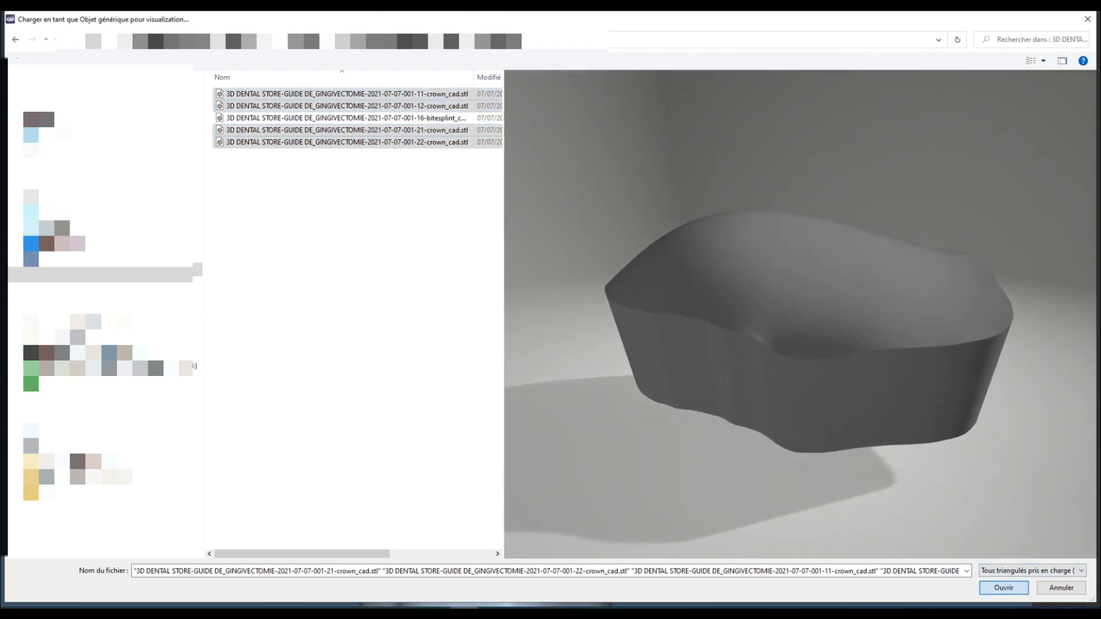
{"action": "left_click", "coordinate": [1003, 588]}
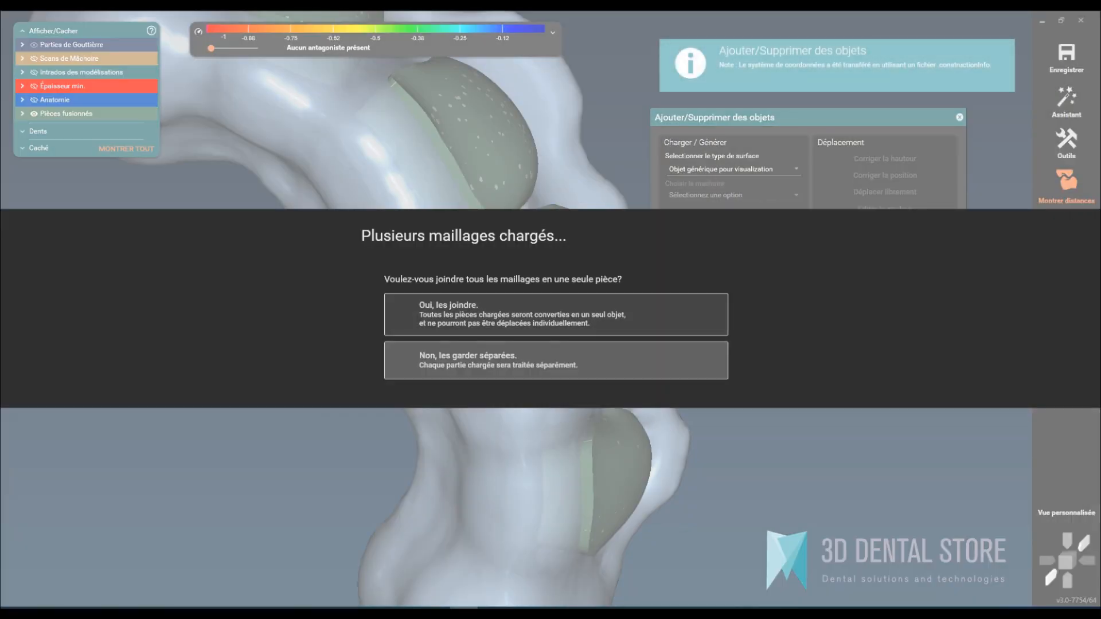
{"action": "left_click", "coordinate": [556, 314]}
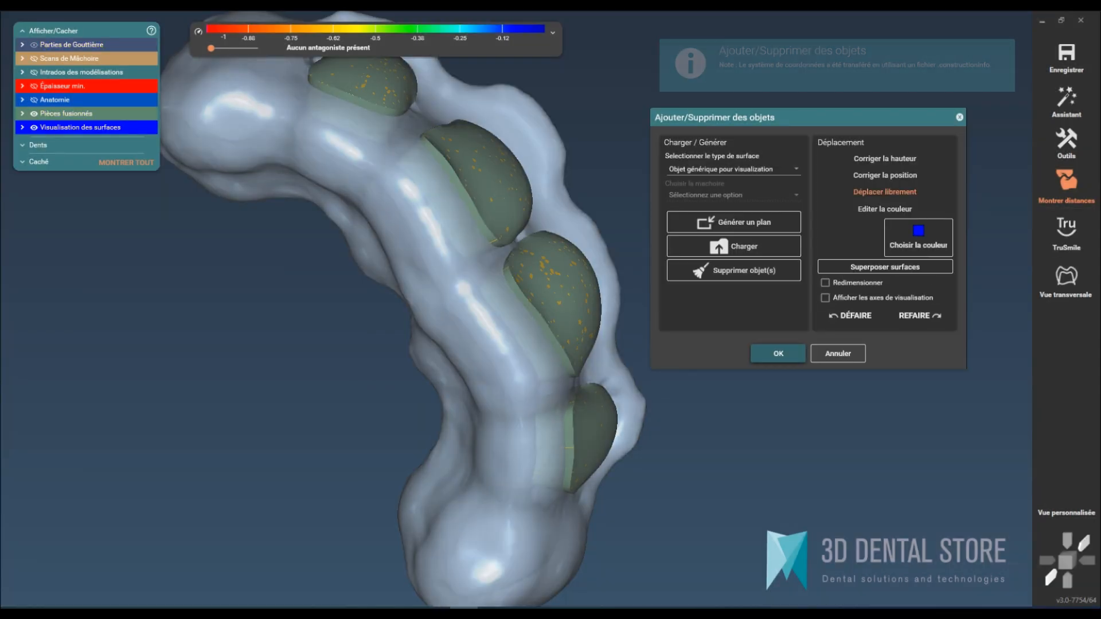
{"action": "left_click", "coordinate": [778, 354]}
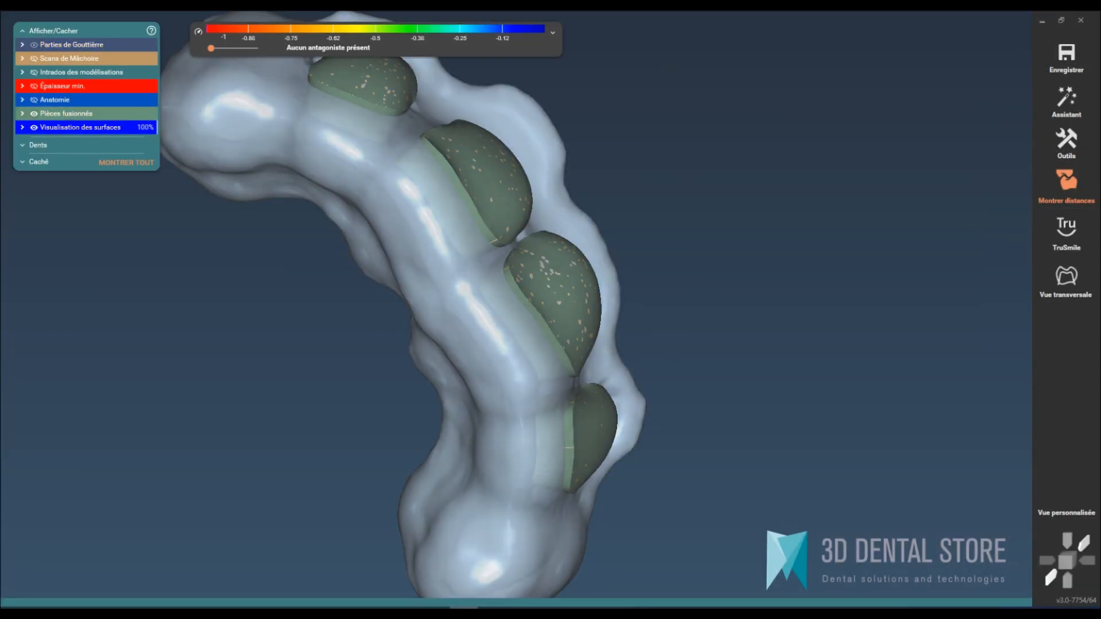
Temporarily hide the merged parts to check the loaded crown surfaces, restoring their display
{"action": "left_click", "coordinate": [33, 113]}
{"action": "right_click_drag", "start_coordinate": [515, 321], "coordinate": [490, 327]}
{"action": "left_click", "coordinate": [33, 113]}
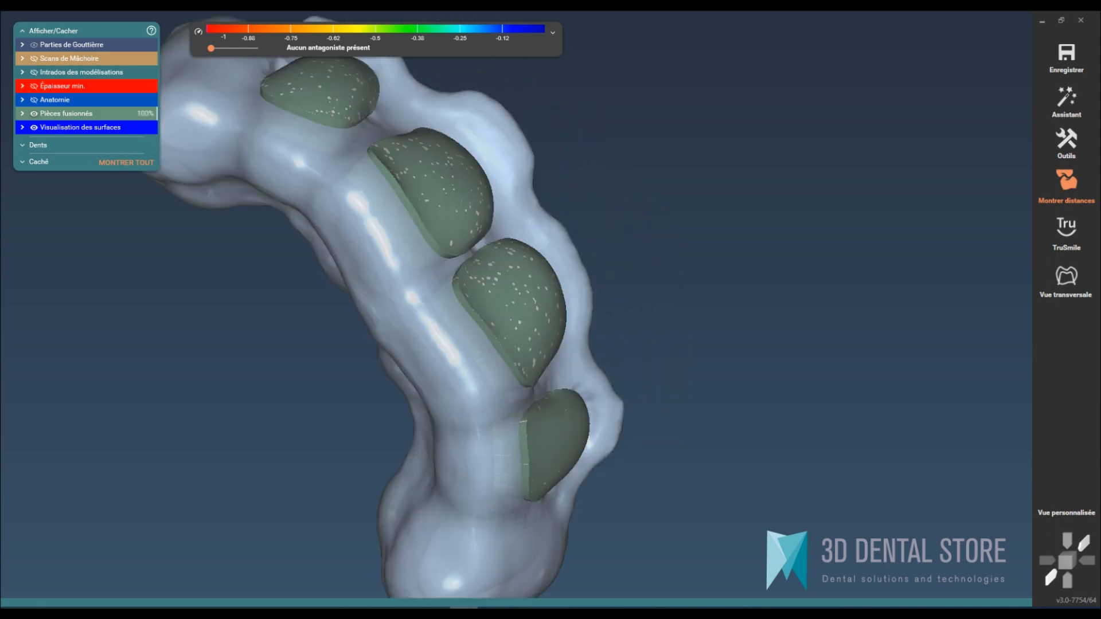
Open attachment modelling for the merged splint and hide restorations 12, 11, 21 and 22, leaving the splint and loaded crowns shown
{"action": "right_click", "coordinate": [362, 170]}
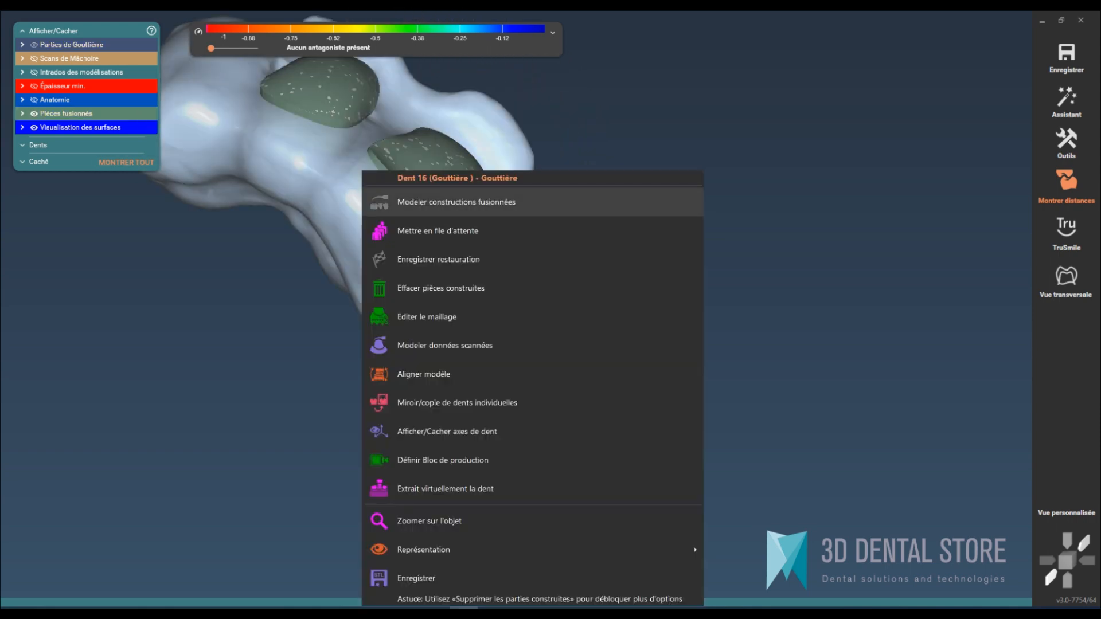
{"action": "left_click", "coordinate": [456, 202]}
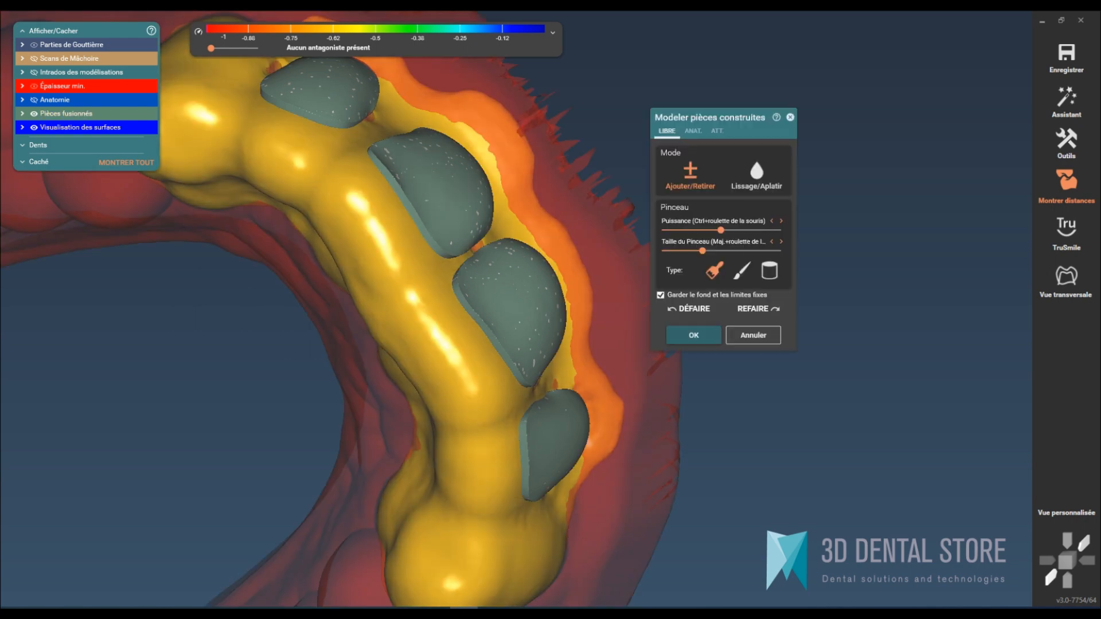
{"action": "left_click", "coordinate": [717, 131]}
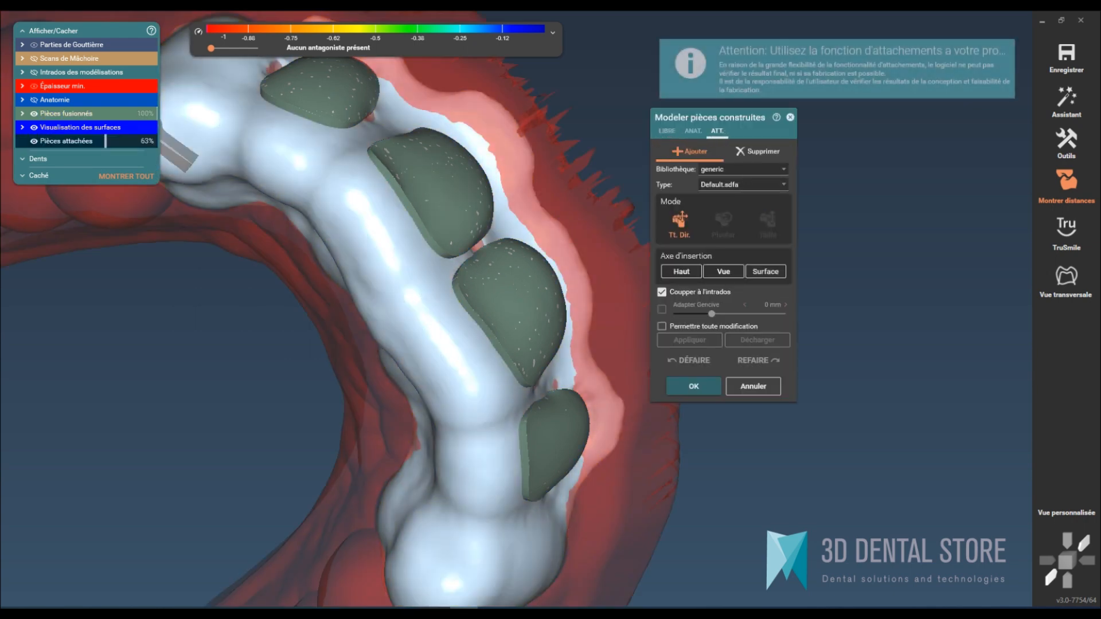
{"action": "left_click", "coordinate": [22, 113]}
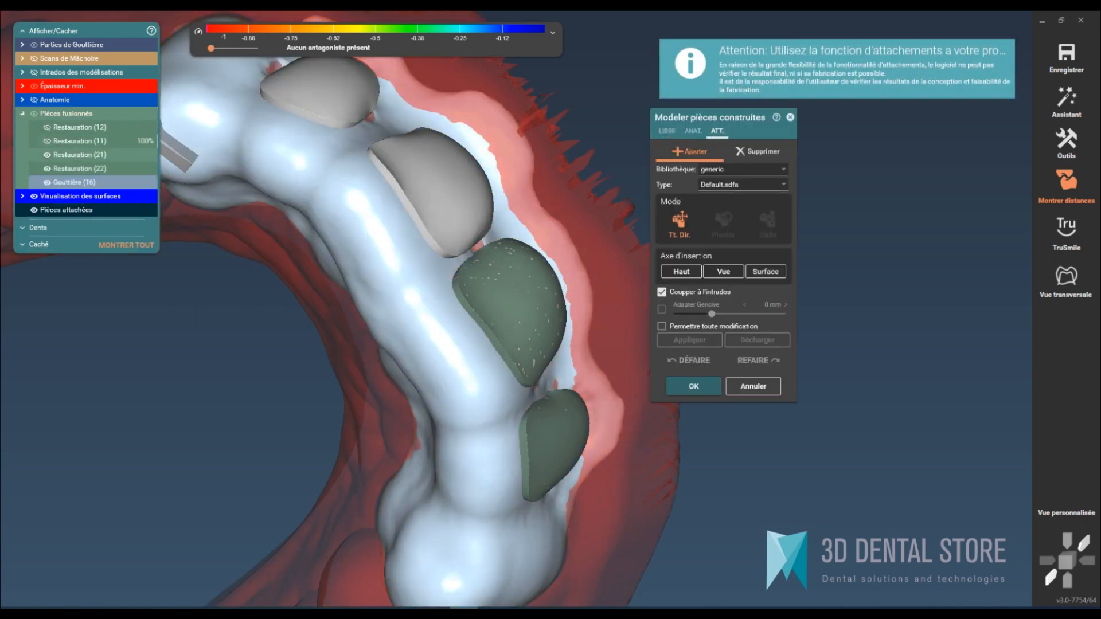
{"action": "right_click_drag", "start_coordinate": [268, 159], "coordinate": [536, 321]}
{"action": "mouse_move", "coordinate": [487, 362]}
{"action": "right_mouse_down"}
{"action": "mouse_move", "coordinate": [367, 298]}
{"action": "mouse_move", "coordinate": [435, 229]}
{"action": "mouse_move", "coordinate": [473, 372]}
{"action": "right_mouse_up"}
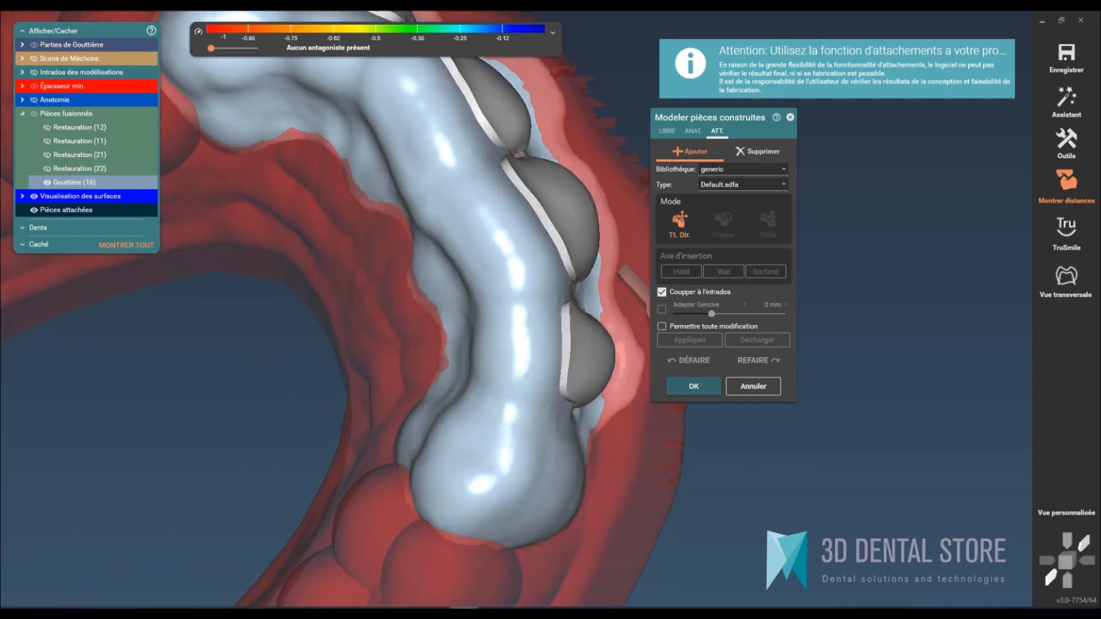
Subtract the loaded tooth 21 crown from the splint as an attachment, allowing all modifications (Permettre toute modification)
{"action": "right_click", "coordinate": [443, 192]}
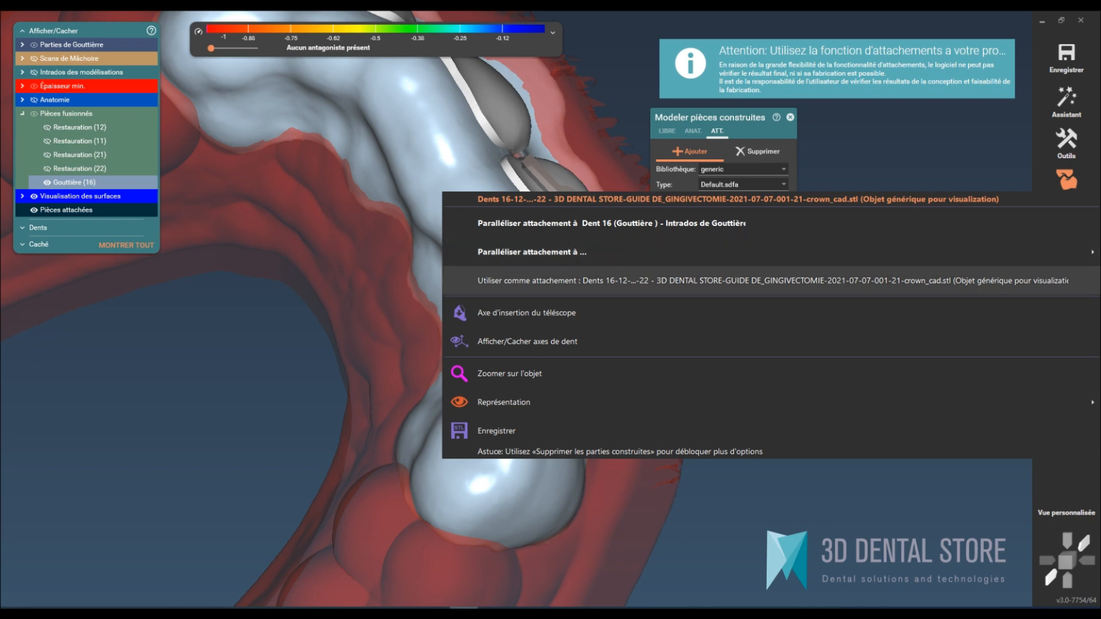
{"action": "left_click", "coordinate": [573, 280]}
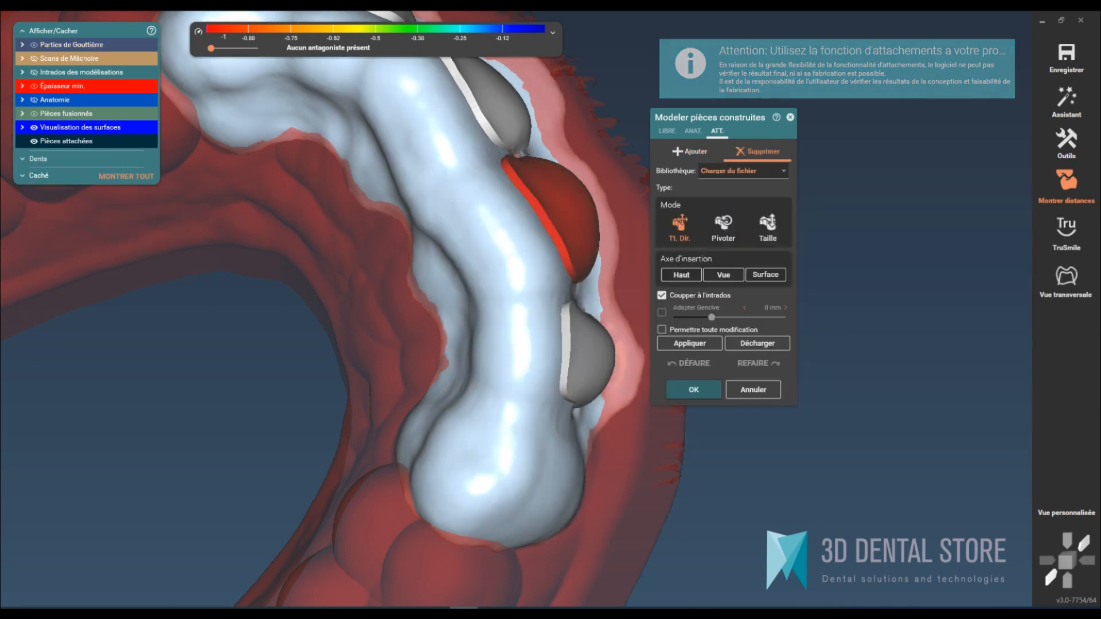
{"action": "left_click", "coordinate": [661, 330]}
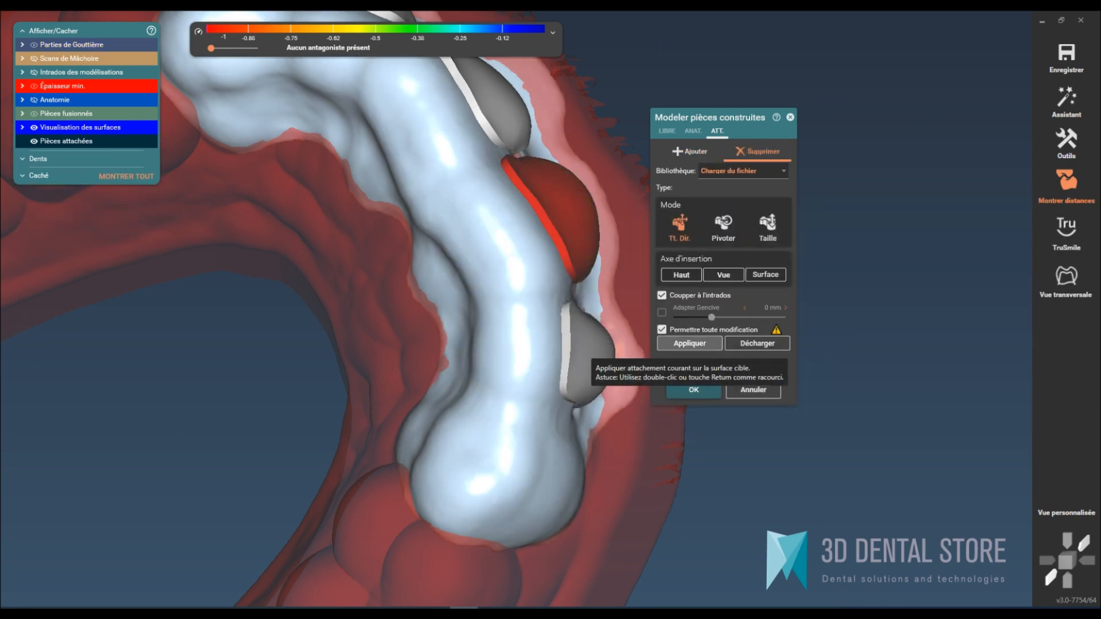
Subtract the loaded crowns of teeth 22, 11 and 12 from the splint and save the modelling changes
{"action": "right_click", "coordinate": [591, 355]}
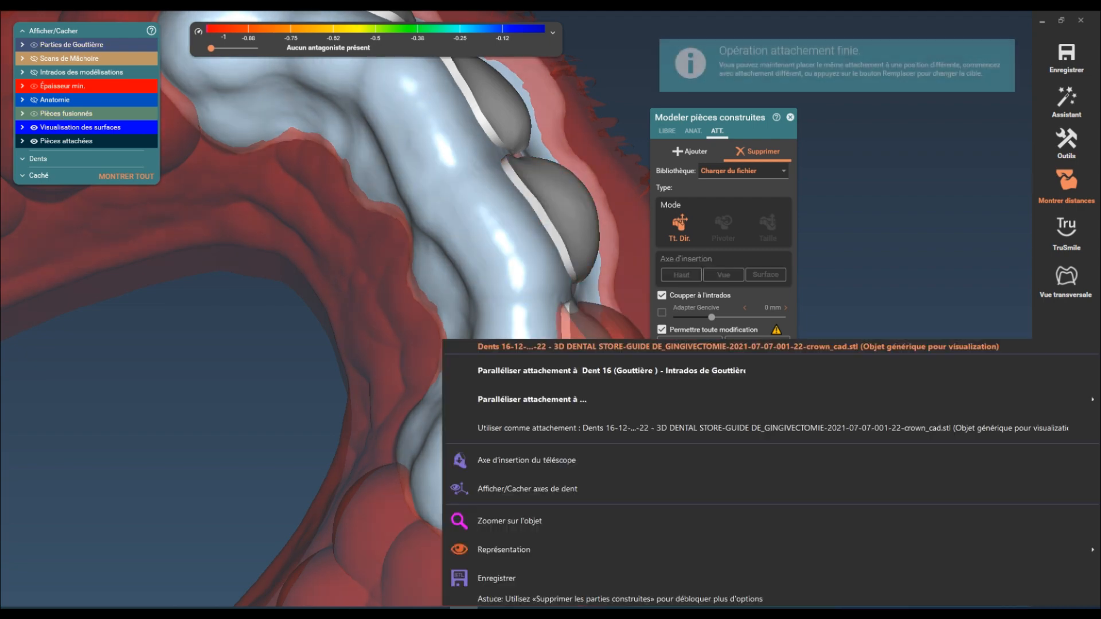
{"action": "left_click", "coordinate": [594, 428]}
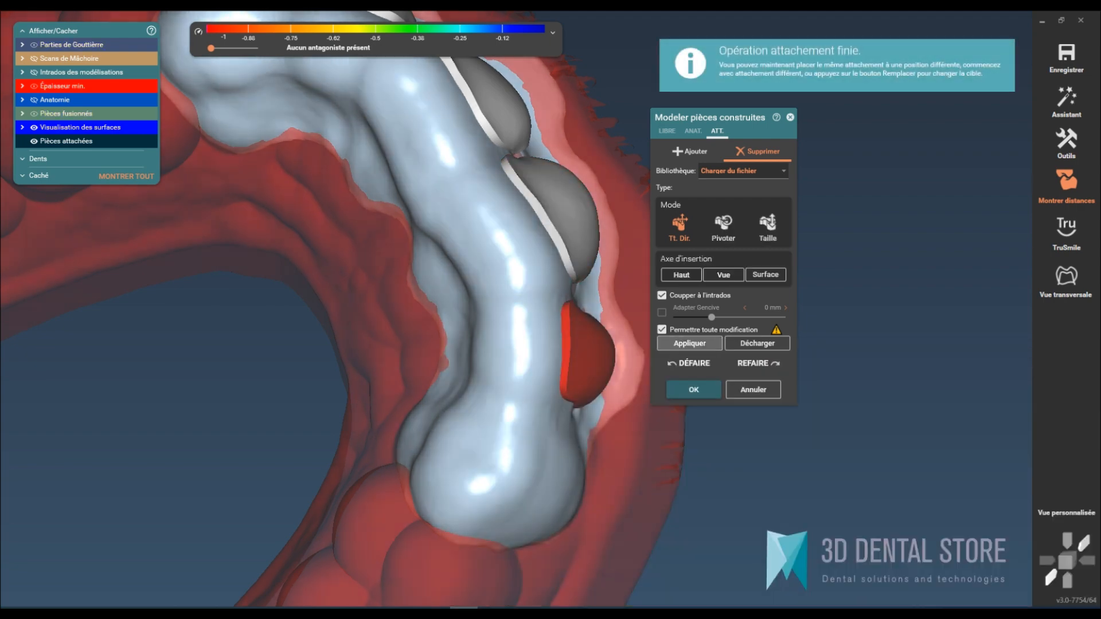
{"action": "right_click", "coordinate": [503, 100]}
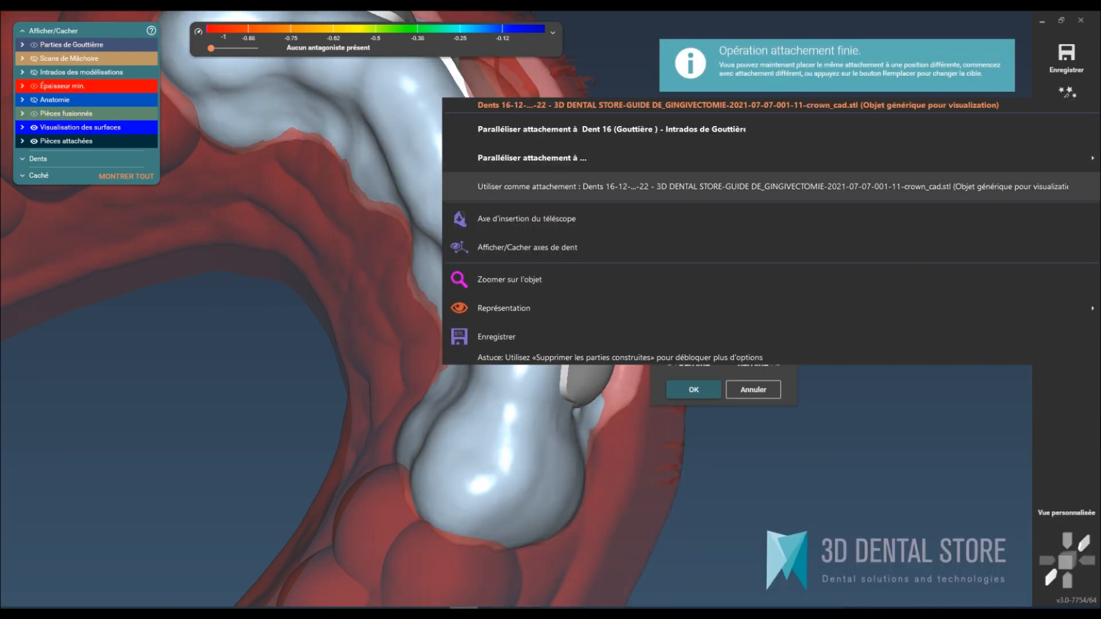
{"action": "left_click", "coordinate": [507, 187]}
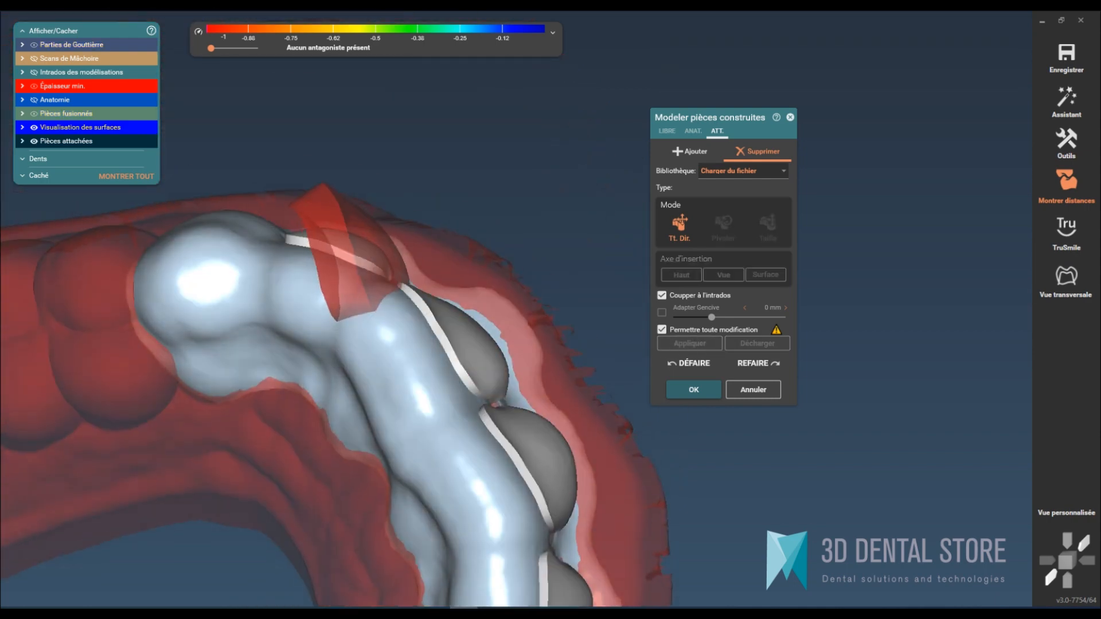
{"action": "right_click", "coordinate": [353, 248]}
{"action": "left_click", "coordinate": [367, 341]}
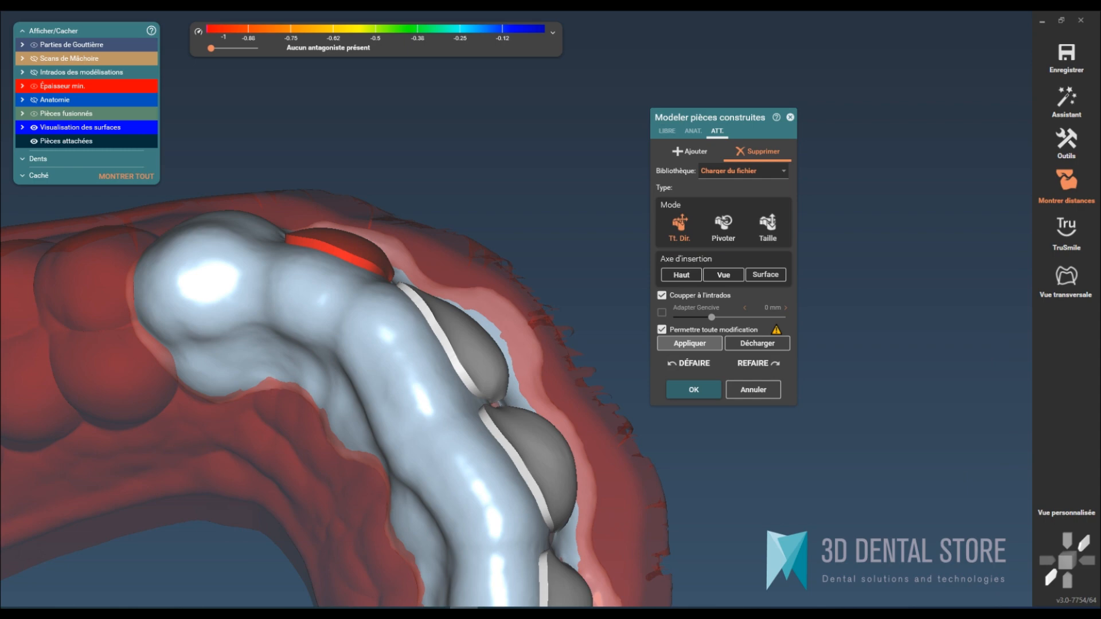
{"action": "left_click", "coordinate": [693, 390]}
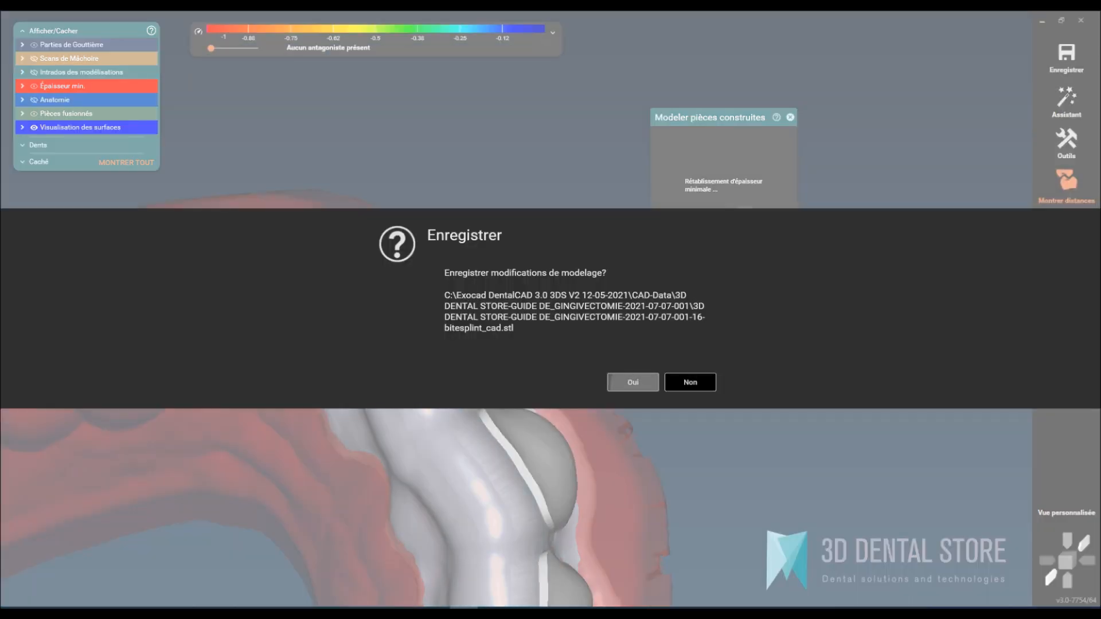
{"action": "left_click", "coordinate": [633, 382]}
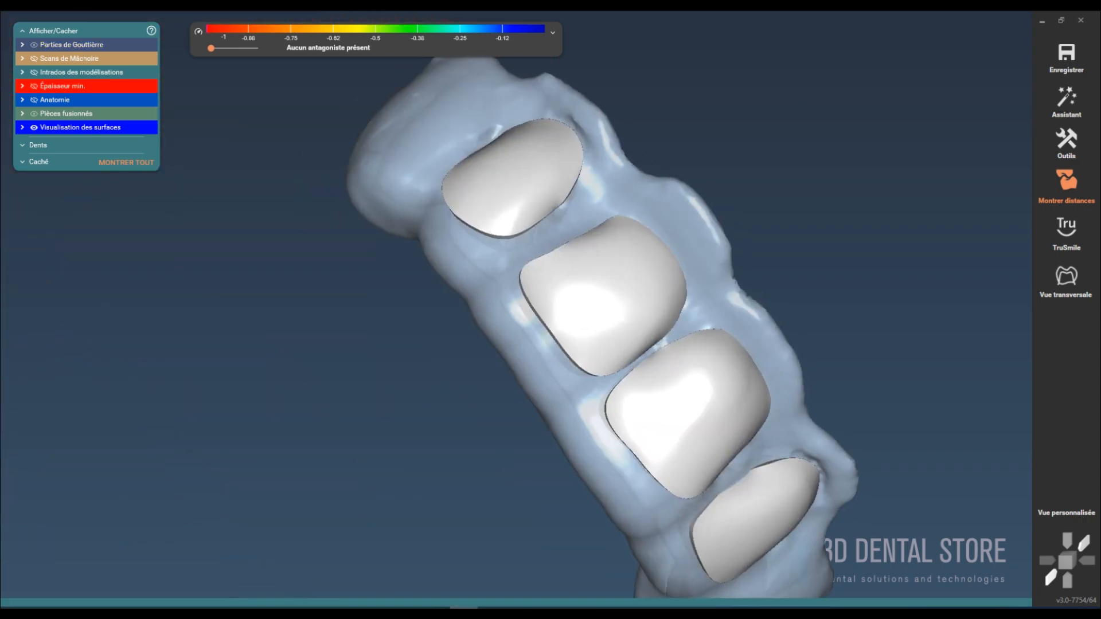
Hide the four loaded crown surfaces and show the jaw scan to examine the guide's cut-outs on the model
{"action": "middle_click", "coordinate": [602, 295], "text": "ctrl"}
{"action": "middle_click", "coordinate": [516, 181], "text": "ctrl"}
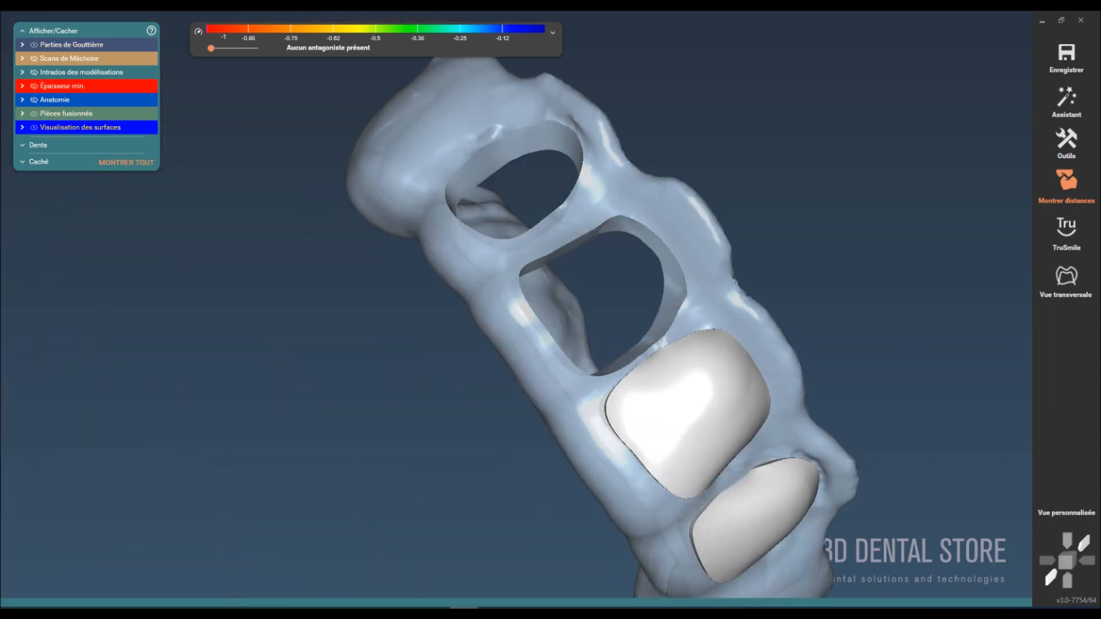
{"action": "middle_click", "coordinate": [685, 410], "text": "ctrl"}
{"action": "middle_click", "coordinate": [757, 519], "text": "ctrl"}
{"action": "right_click_drag", "start_coordinate": [757, 519], "coordinate": [625, 379]}
{"action": "left_click", "coordinate": [34, 59]}
{"action": "right_click_drag", "start_coordinate": [516, 401], "coordinate": [608, 401]}
{"action": "scroll", "coordinate": [699, 401], "scroll_direction": "down", "scroll_amount": 5}
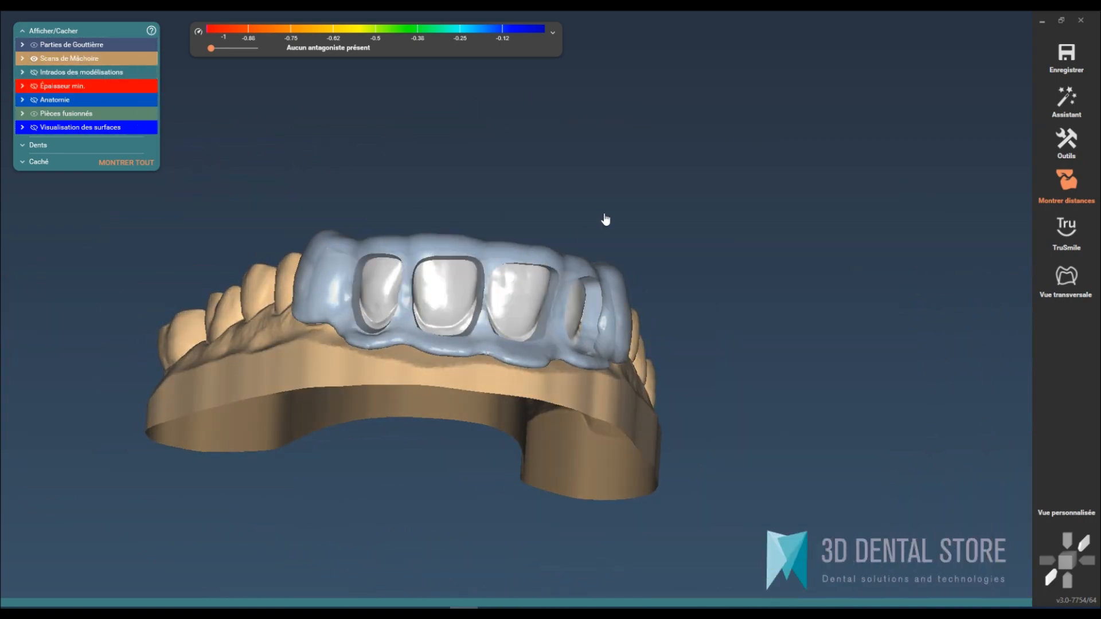